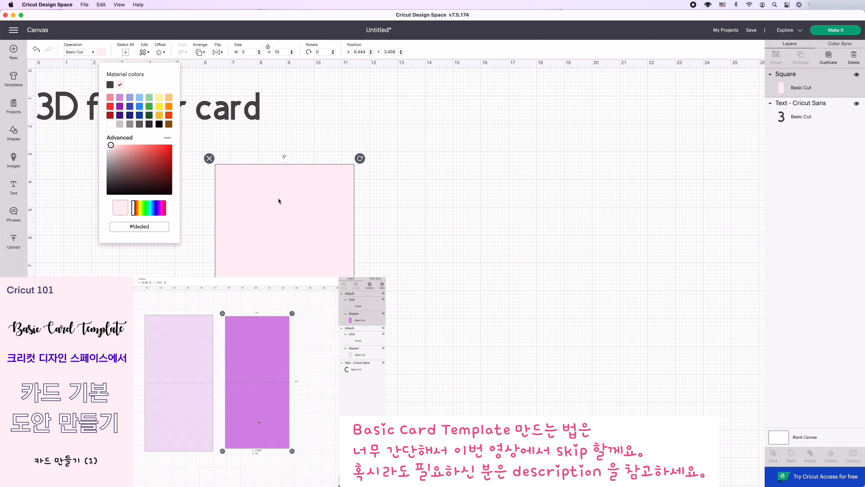
Move the 5 by 10 inch pink square closer beneath the title text and shift the title to sit above it.
drag(279, 200, 227, 173)
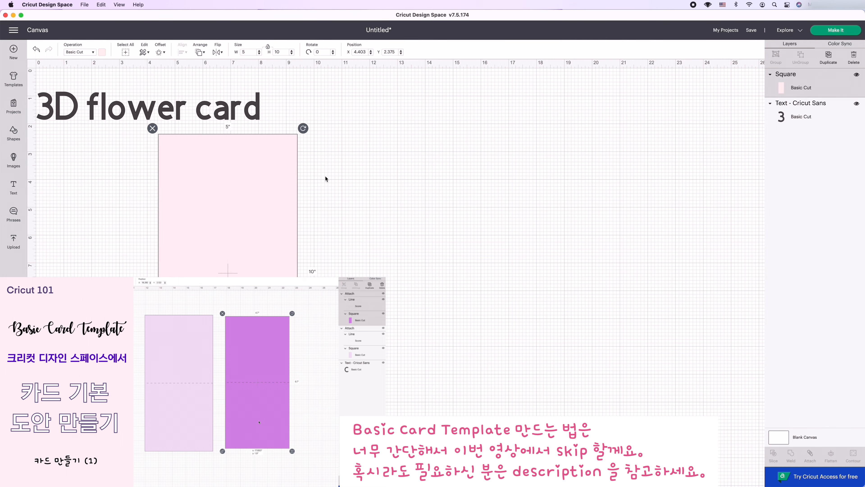
scroll(362, 172, up, 3)
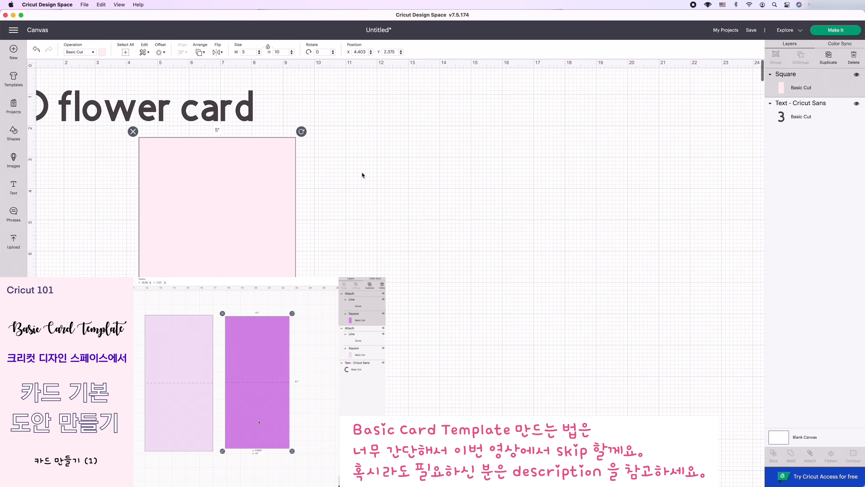
drag(230, 103, 290, 103)
click(299, 193)
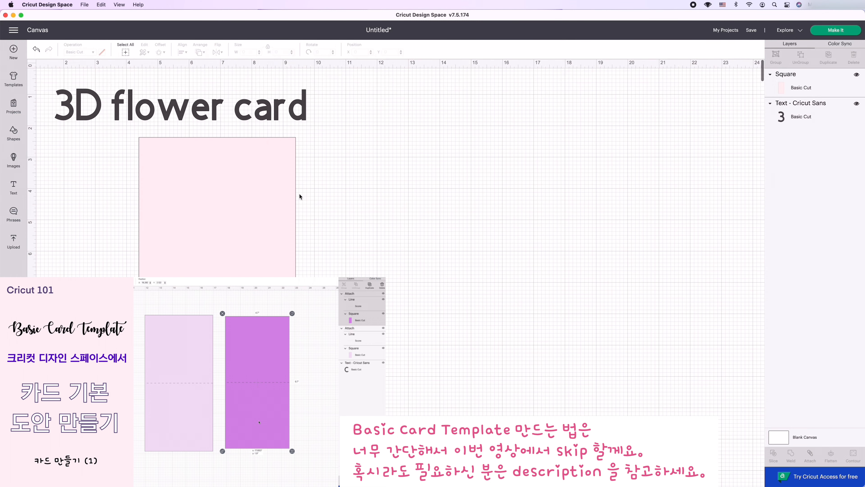
click(259, 207)
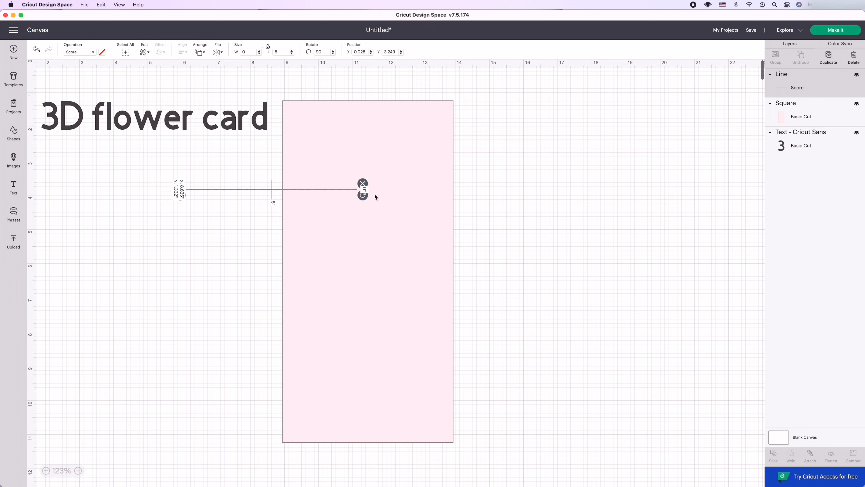
Center the score line on the pink square and attach the two as a card base.
click(182, 51)
click(205, 134)
click(810, 456)
Duplicate the attached card base and recolor the copy's square a deeper pink, keeping it attached to its score line.
click(828, 57)
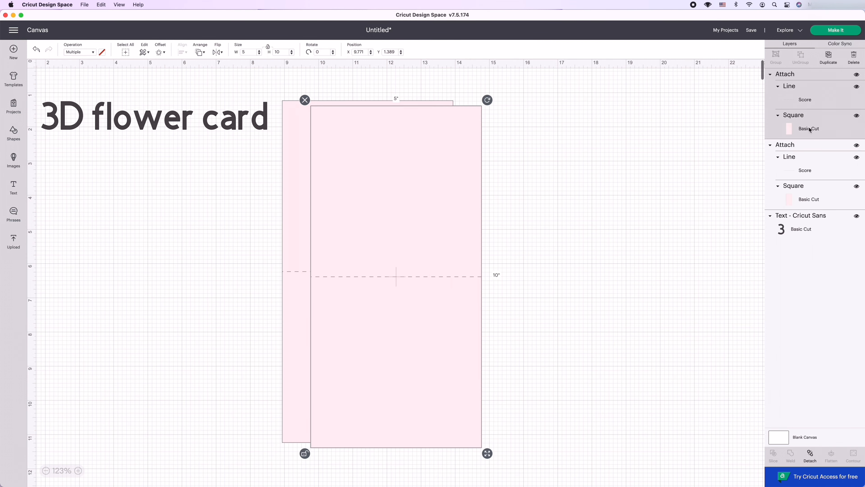
click(810, 455)
click(801, 117)
click(102, 52)
click(122, 145)
click(116, 145)
shift+click(785, 89)
click(810, 456)
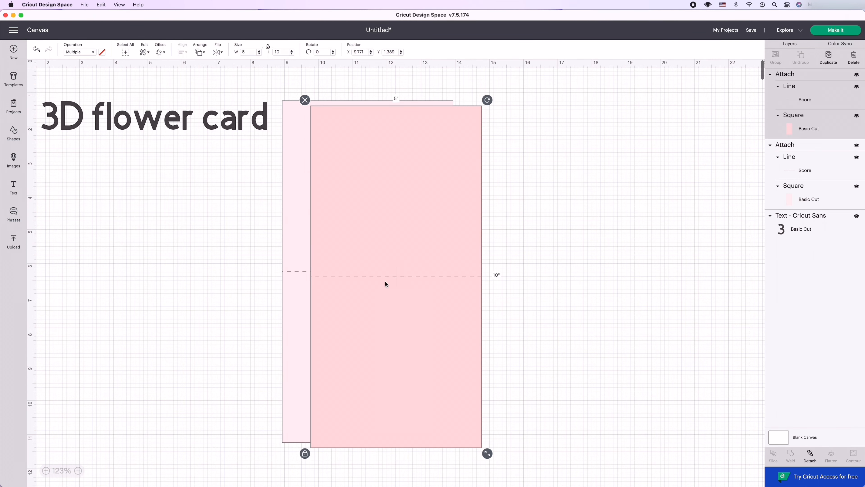
Place the deeper pink card beside the pale pink one and detach the pale card's score line from its square.
drag(386, 284, 550, 272)
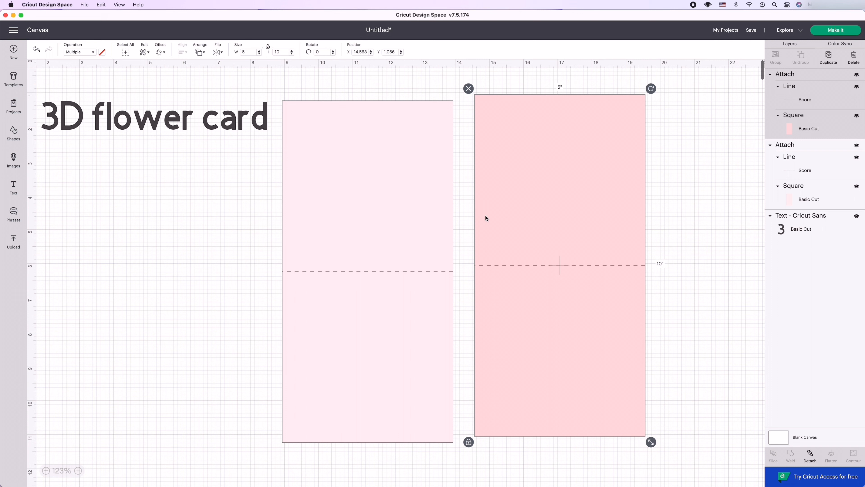
click(810, 145)
click(267, 146)
click(829, 192)
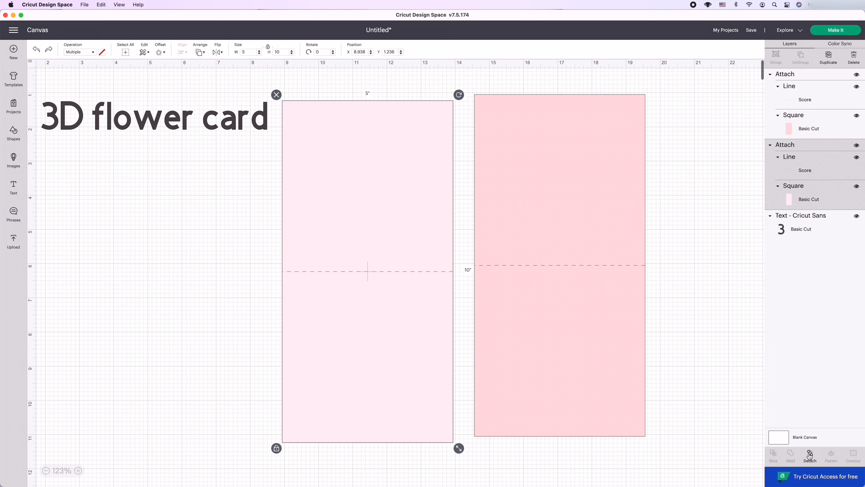
click(810, 456)
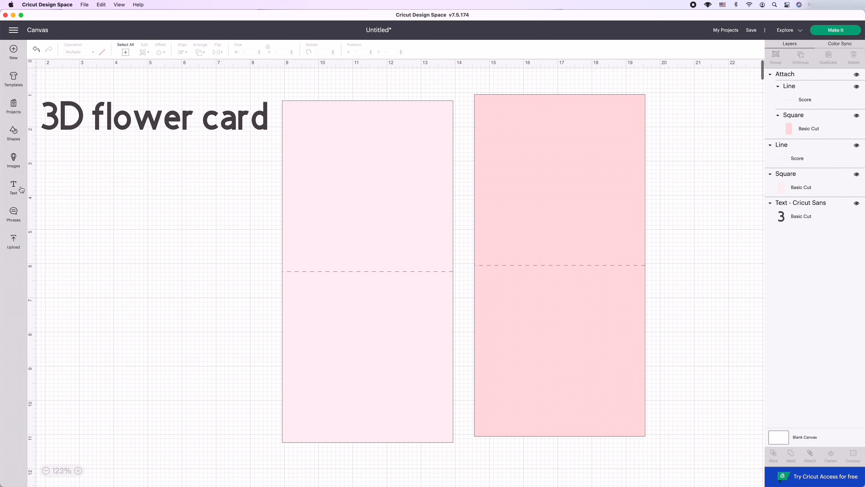
Add a star and a heart shape and stack them on the empty canvas below the title text.
click(13, 134)
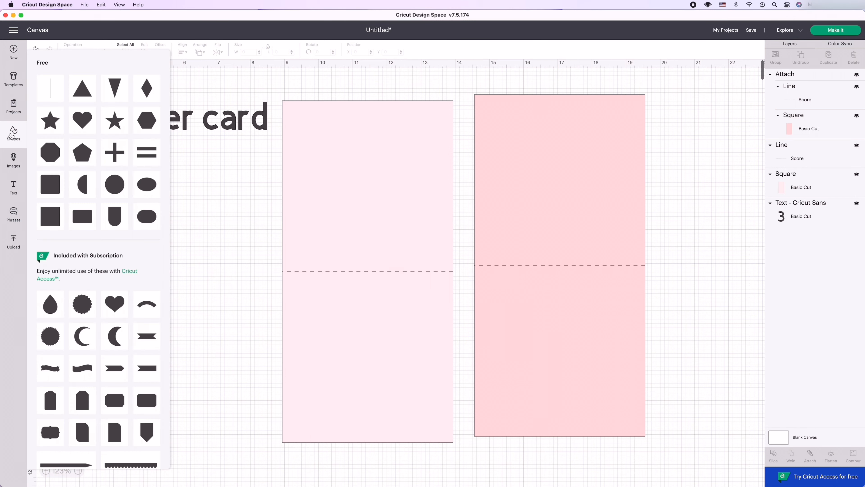
click(49, 130)
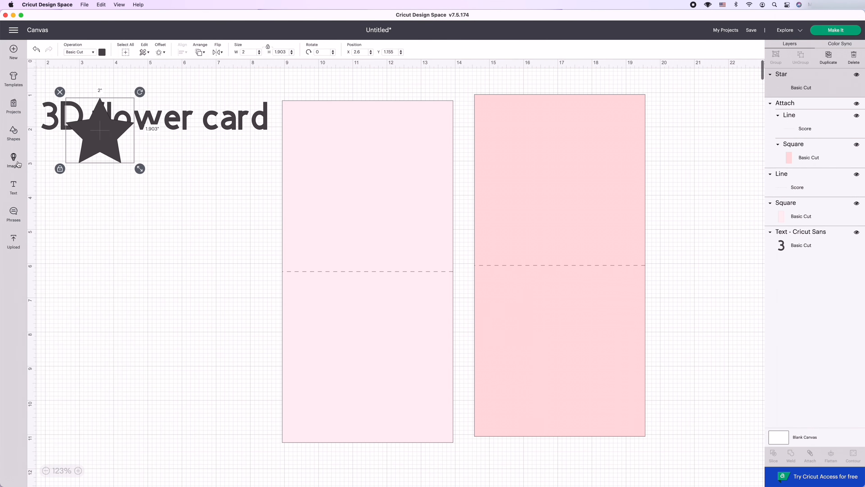
click(18, 163)
click(12, 138)
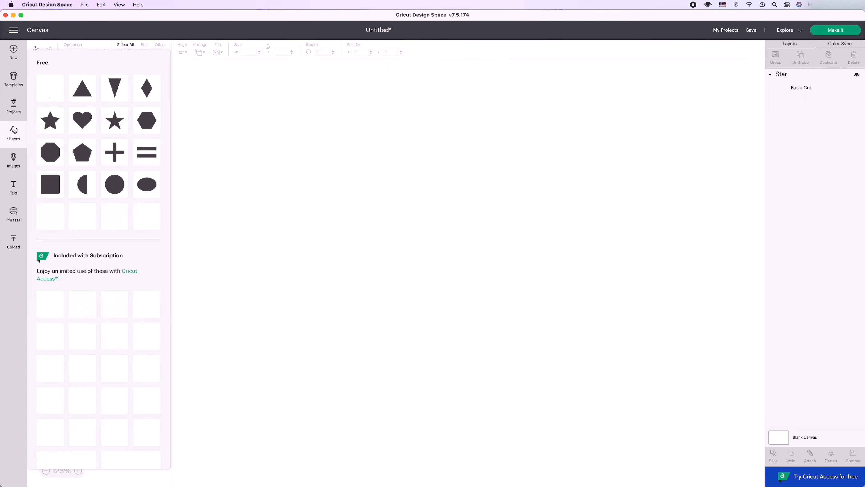
click(12, 138)
click(13, 138)
click(86, 121)
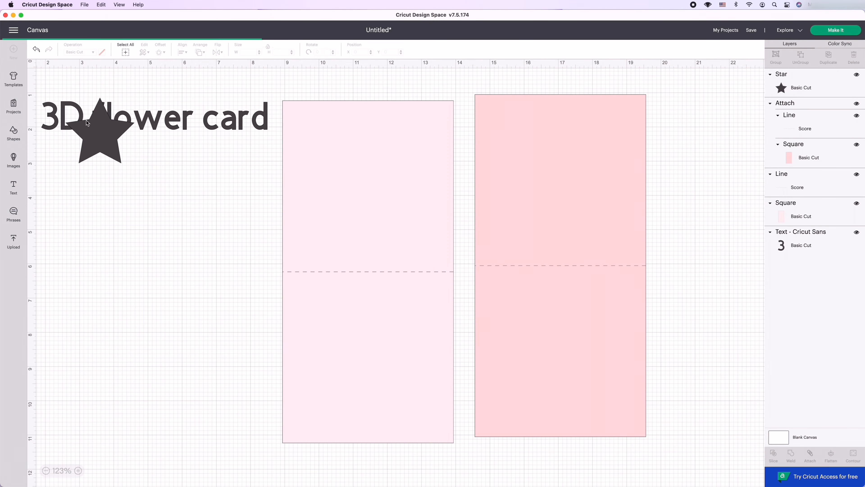
drag(86, 124, 90, 249)
drag(101, 152, 88, 231)
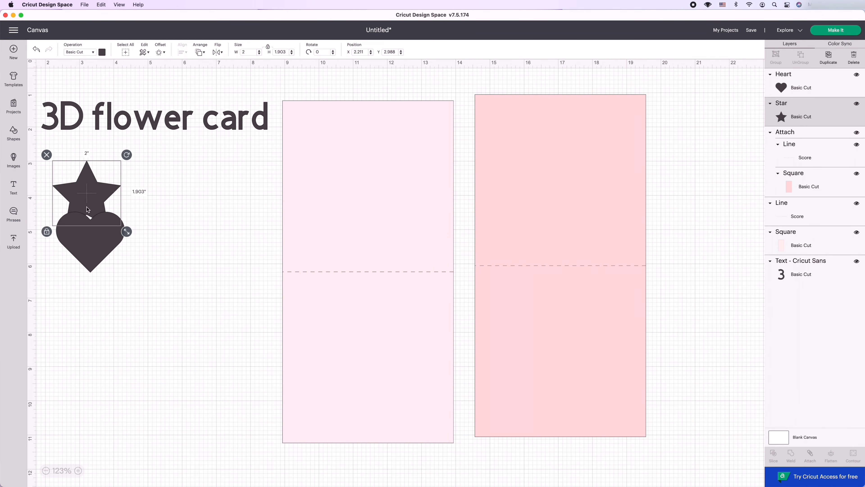
Add a circle and a half circle near the star and heart, turning the half circle flat side down.
click(13, 136)
click(128, 187)
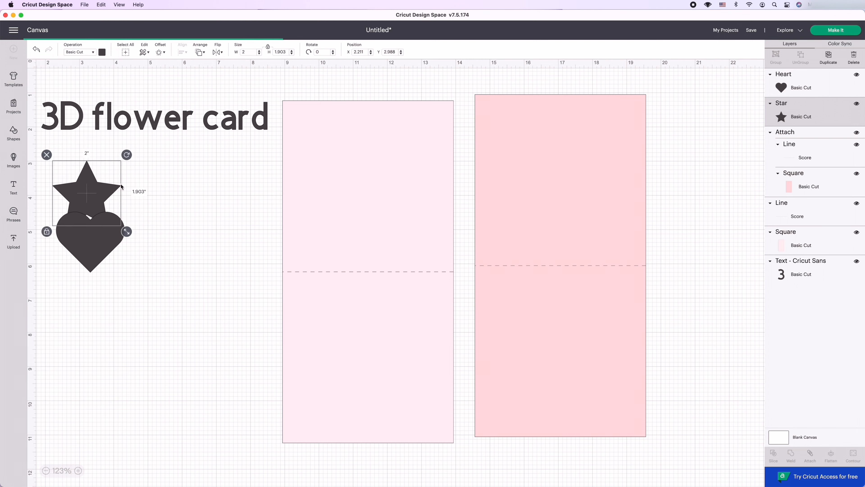
drag(93, 137, 154, 195)
click(14, 138)
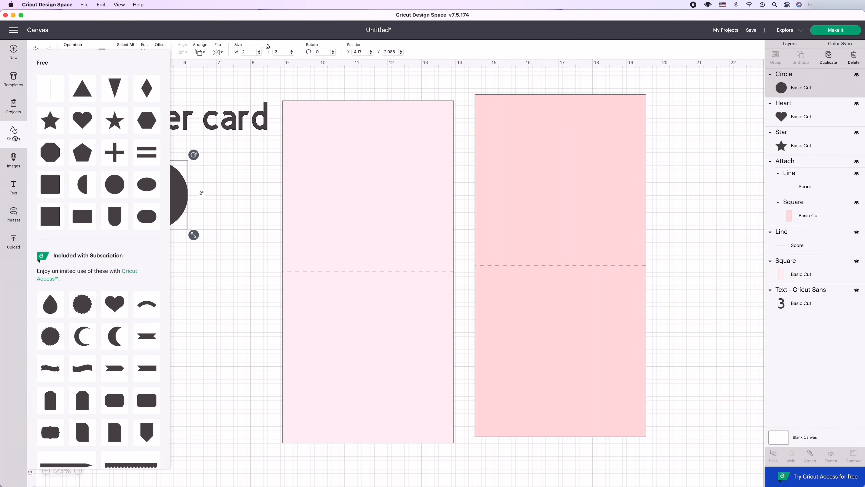
click(85, 191)
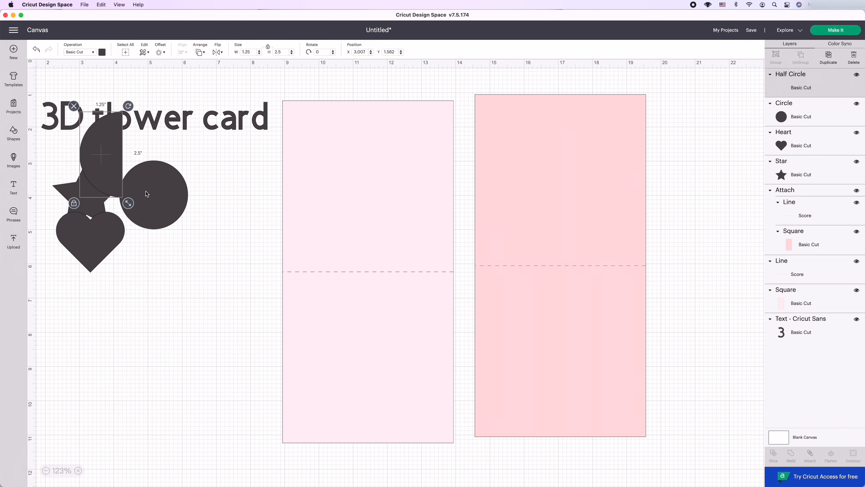
drag(113, 160, 184, 332)
drag(199, 283, 248, 244)
Search the free images for "flower" and insert the solid black five-petal flower on the canvas.
click(13, 159)
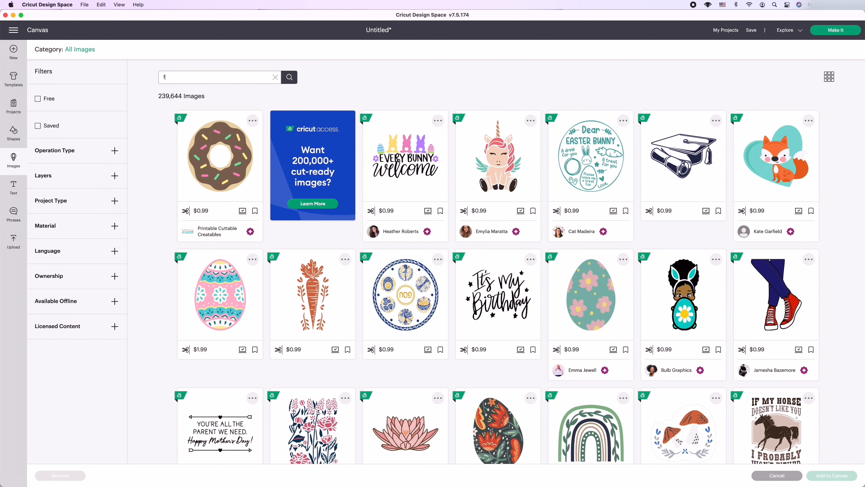
text(flower)
key(Return)
click(38, 98)
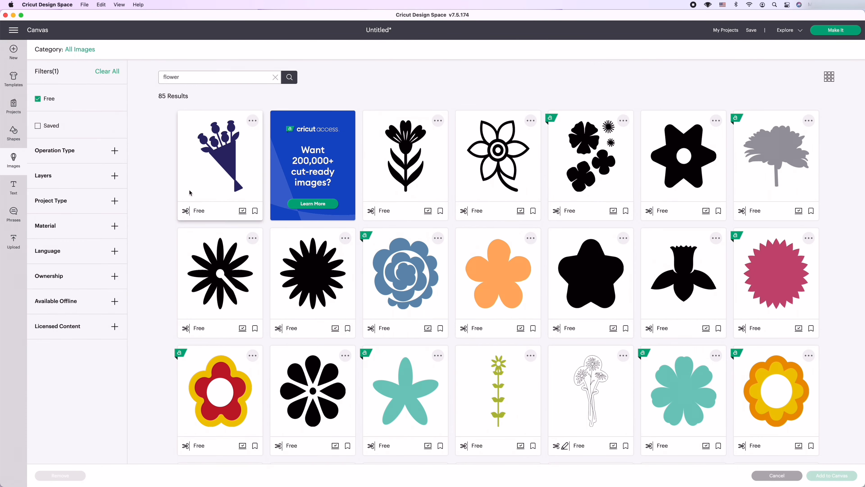
scroll(543, 354, down, 3)
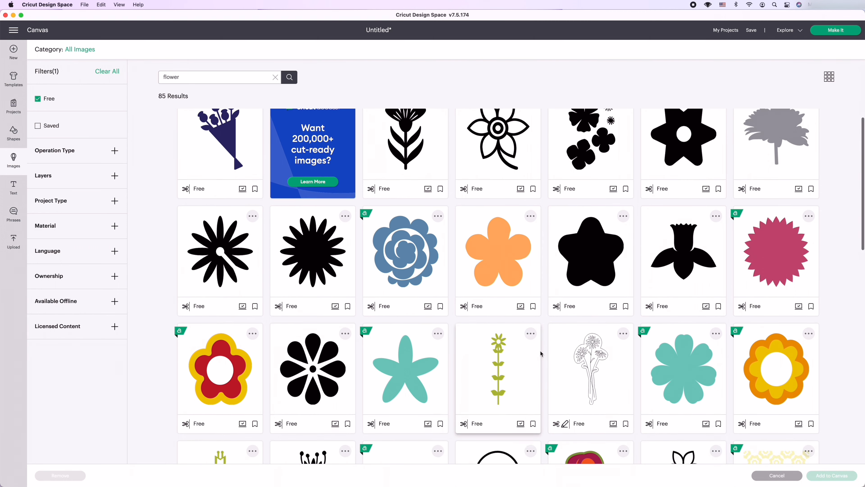
scroll(541, 353, up, 3)
click(591, 273)
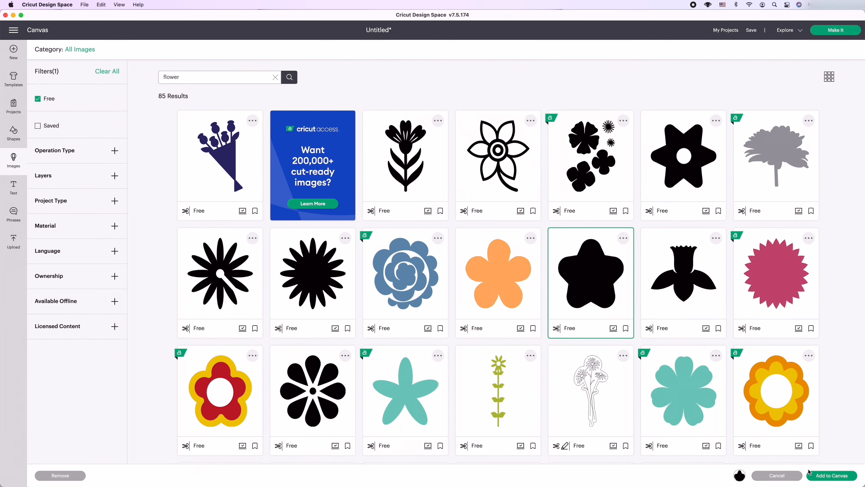
click(826, 477)
Move the black flower just below the heart and shrink it.
drag(119, 157, 112, 349)
drag(150, 377, 134, 357)
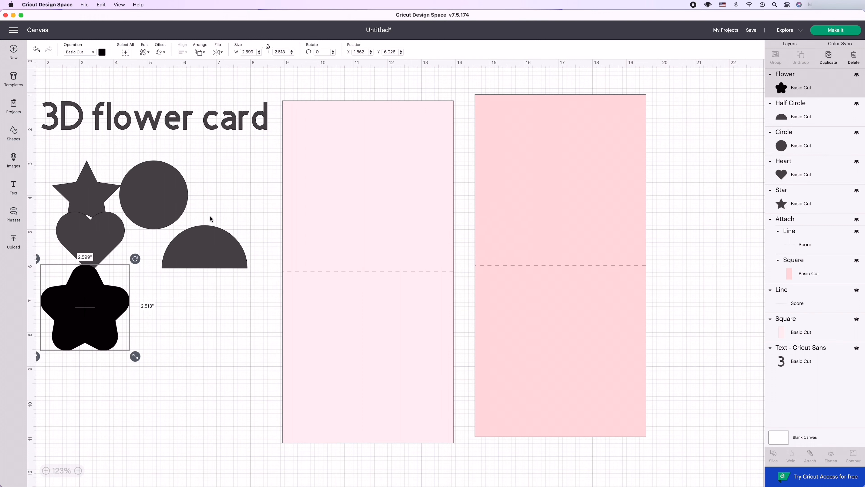
drag(94, 322, 104, 307)
drag(143, 342, 131, 329)
Search the free images for "heart", insert the solid tan heart and place it over the half circle.
click(152, 219)
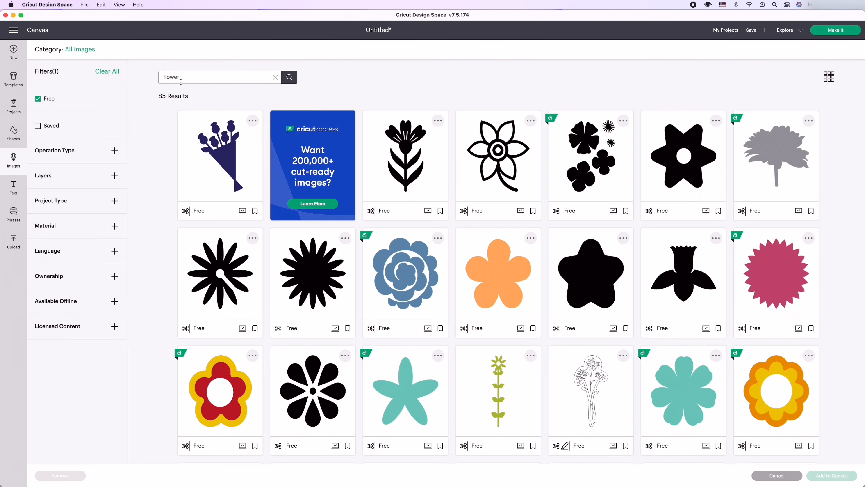
key(Return)
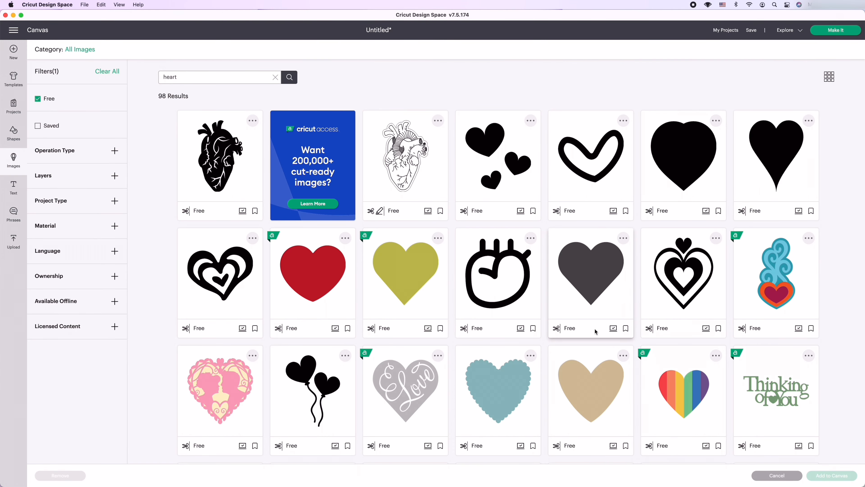
click(599, 374)
click(831, 475)
drag(136, 143, 192, 249)
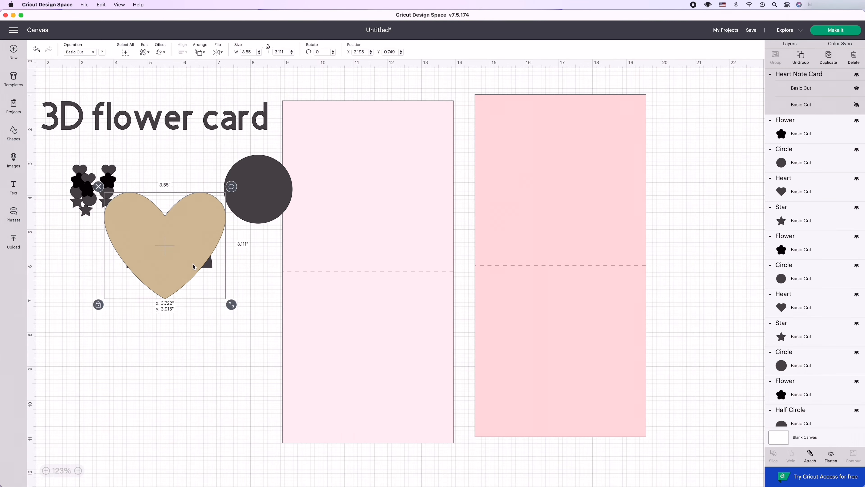
Recolor the tan heart a very pale lilac, #fcecff.
click(103, 52)
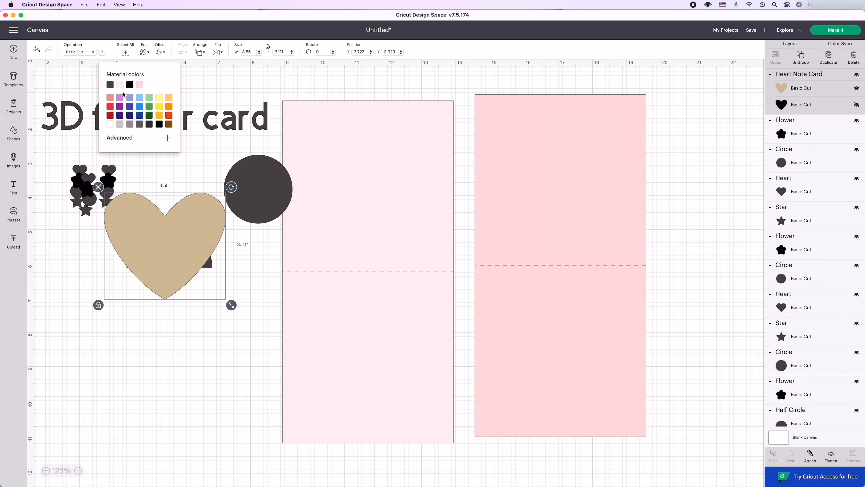
click(120, 98)
click(167, 138)
click(112, 145)
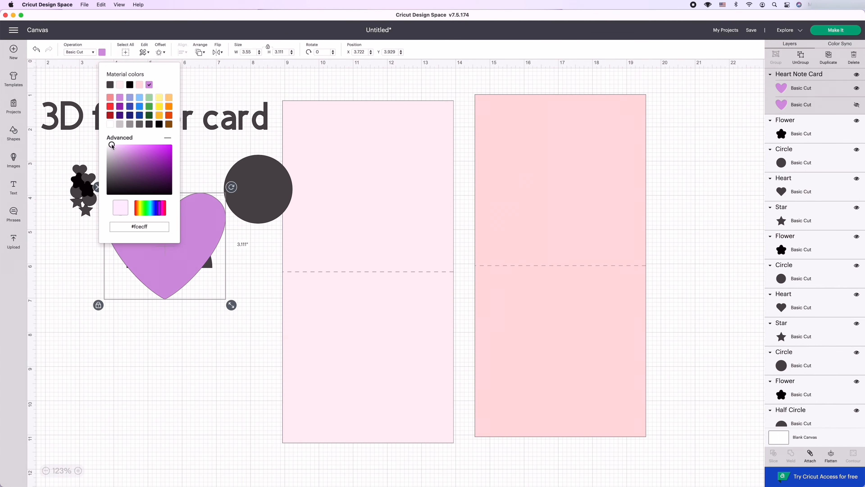
click(195, 323)
Size the lilac heart to about 4.5 inches wide against the pale card's lower half and move it off the card.
click(154, 272)
drag(154, 272, 347, 383)
drag(425, 420, 446, 431)
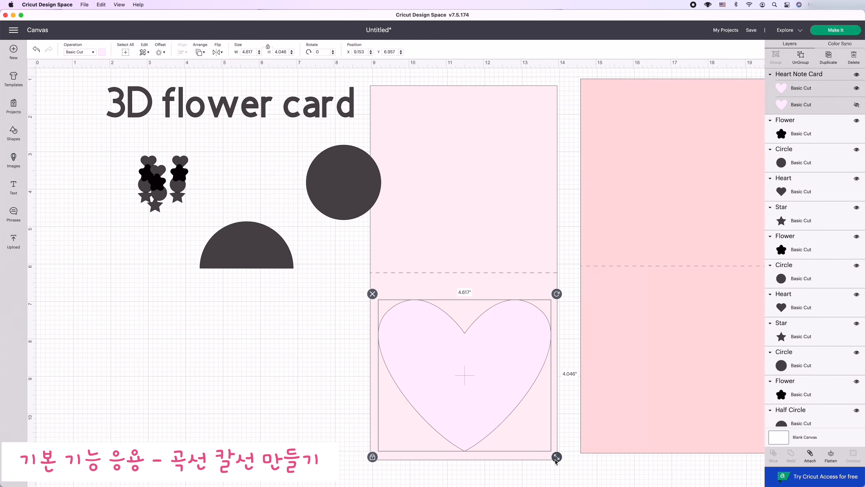
drag(556, 461, 552, 457)
drag(482, 391, 157, 316)
Duplicate the half circle beside the lilac heart and shrink the copy to about 2.48 by 1.24 inches.
drag(271, 260, 308, 263)
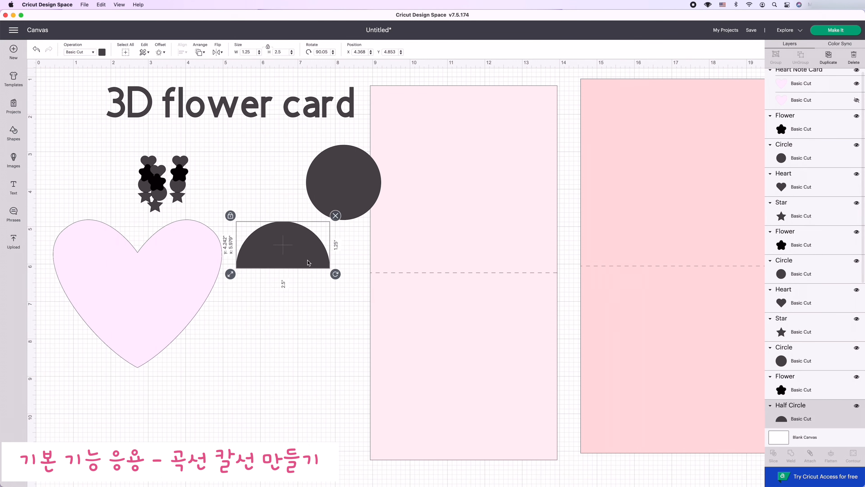
click(829, 56)
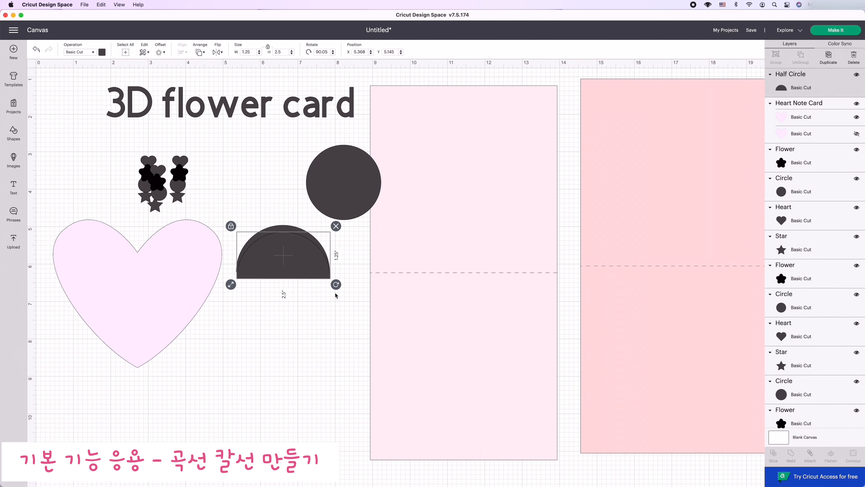
drag(233, 286, 236, 286)
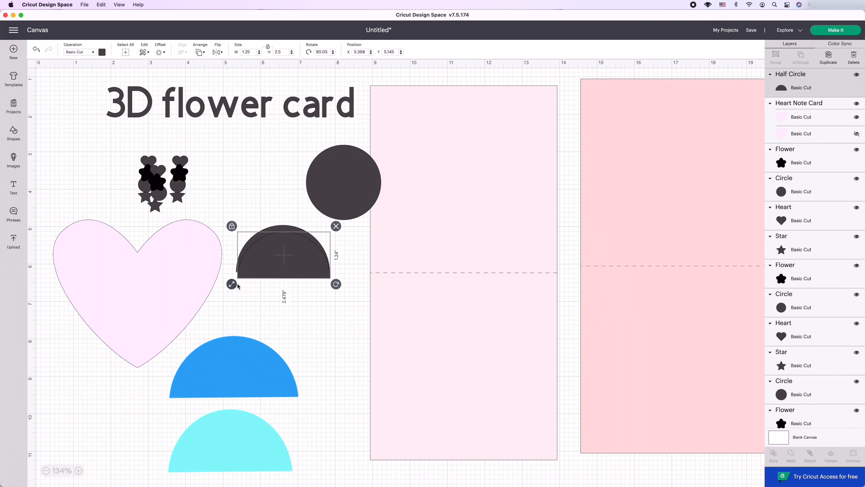
Align the two half circles and shift the smaller one slightly below the larger one so their flat edges are offset.
drag(257, 212, 278, 295)
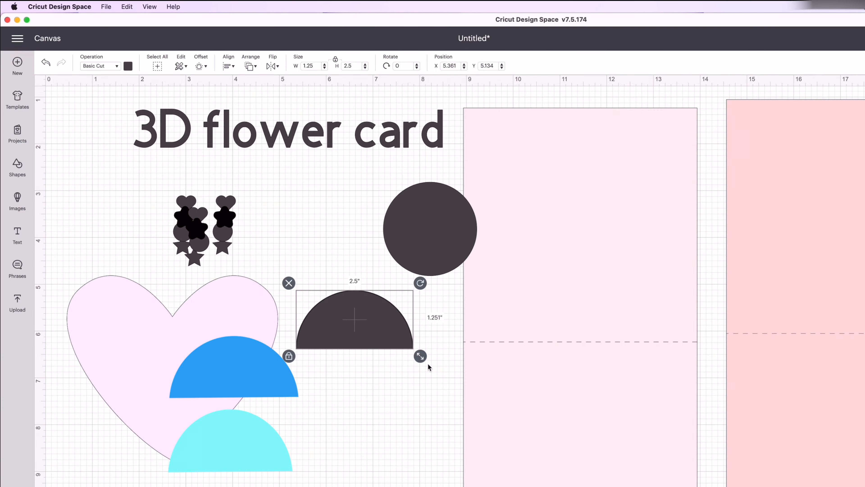
click(395, 386)
click(393, 333)
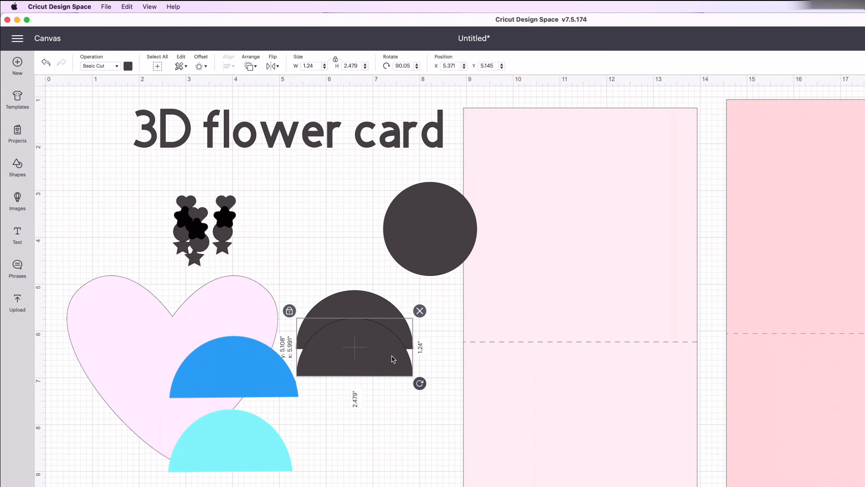
drag(392, 331, 397, 331)
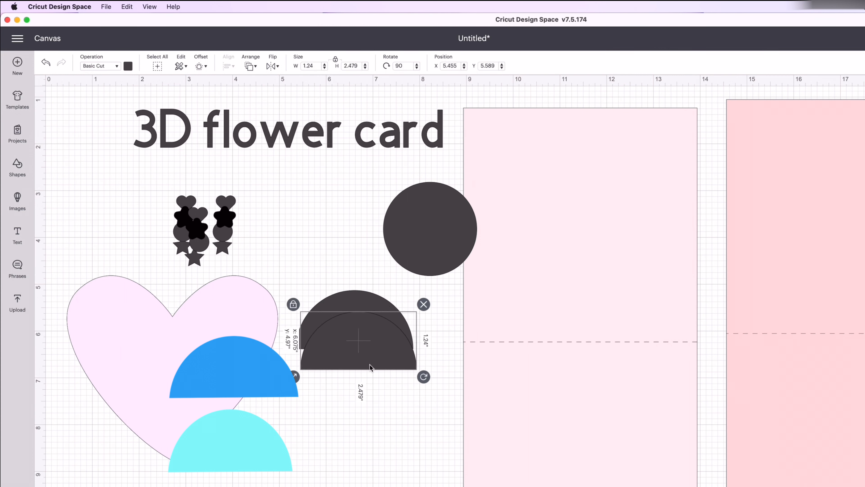
drag(369, 363, 366, 351)
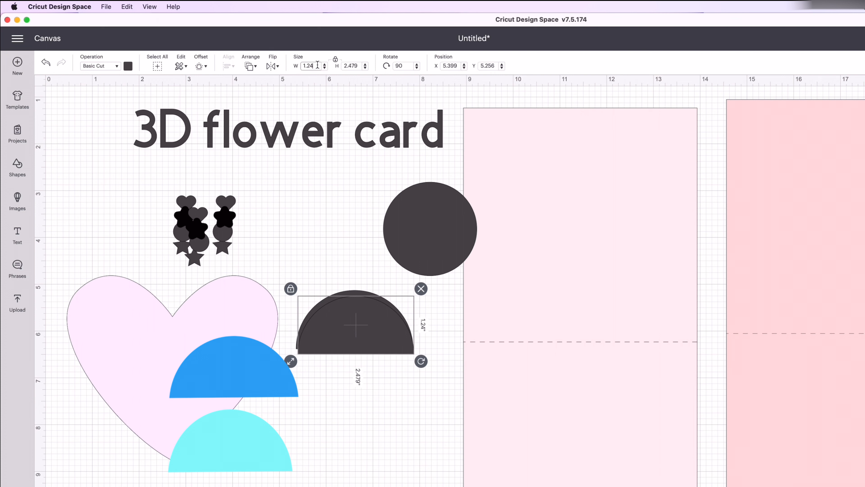
Shrink the smaller half circle to about 2.42 by 1.21 inches and position it inside the larger one near the flat edge.
key(Return)
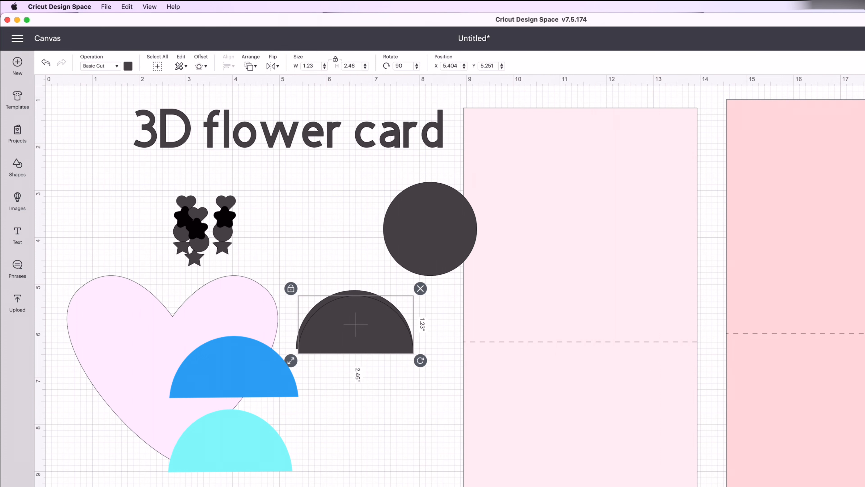
click(355, 421)
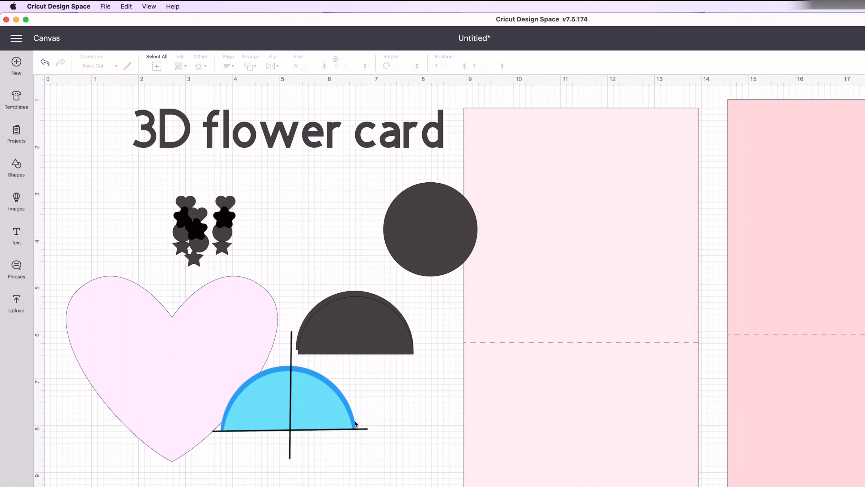
click(357, 350)
drag(357, 354, 358, 351)
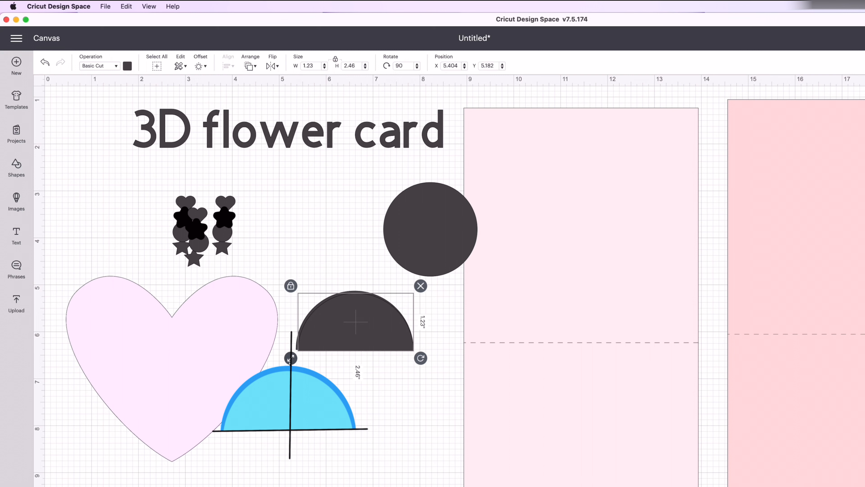
drag(291, 364, 294, 362)
drag(348, 329, 344, 329)
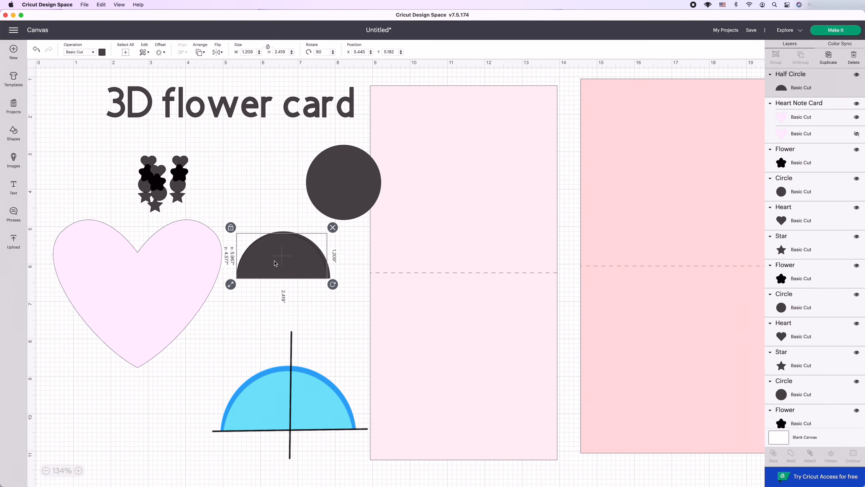
drag(276, 263, 277, 263)
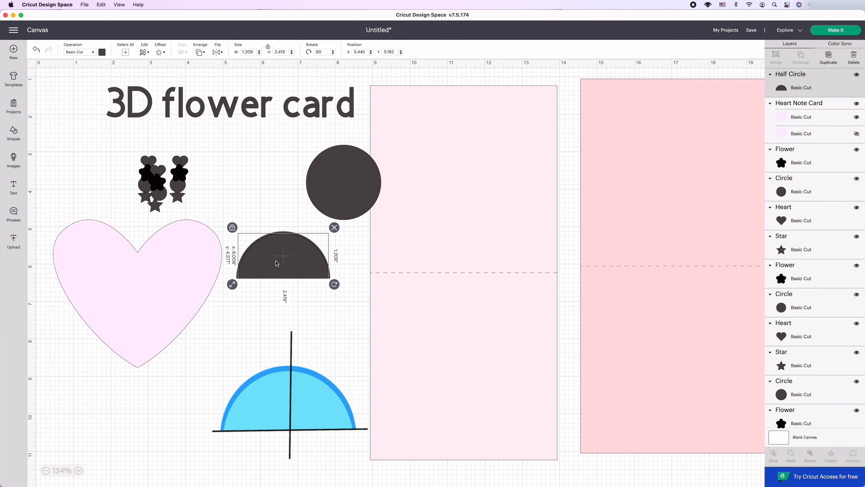
Bottom-align the two overlapping half circles and slice them.
click(282, 326)
drag(265, 230, 288, 339)
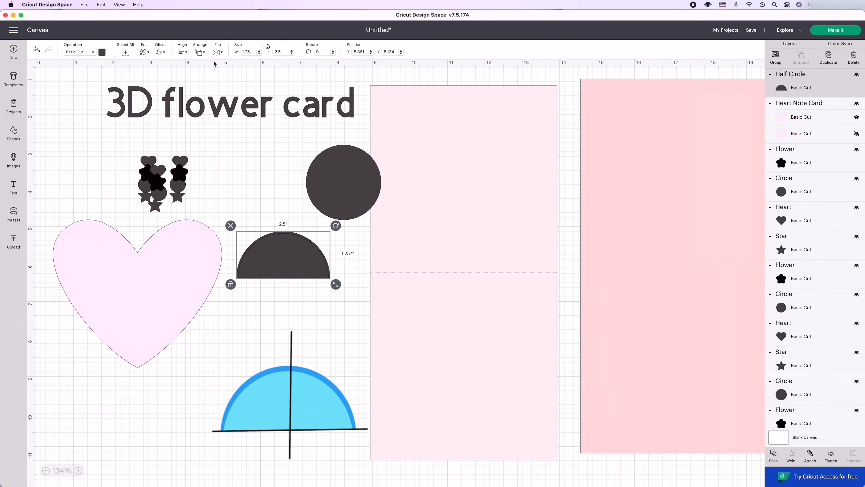
click(183, 52)
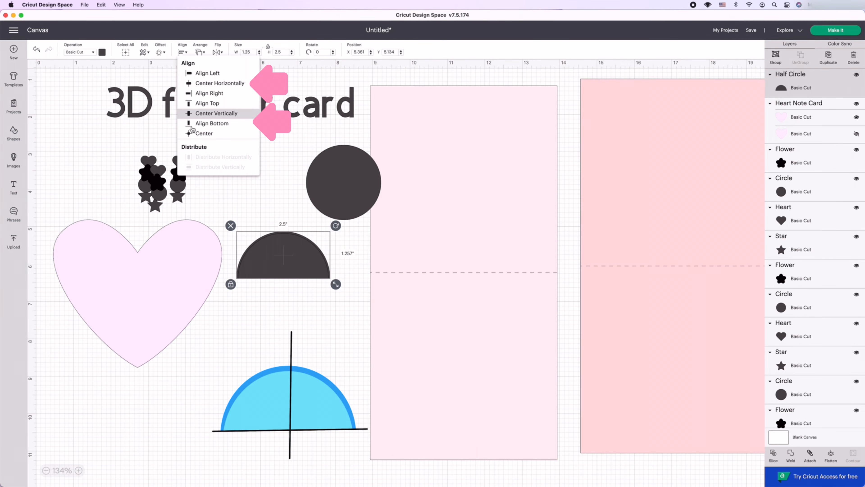
click(205, 124)
click(774, 454)
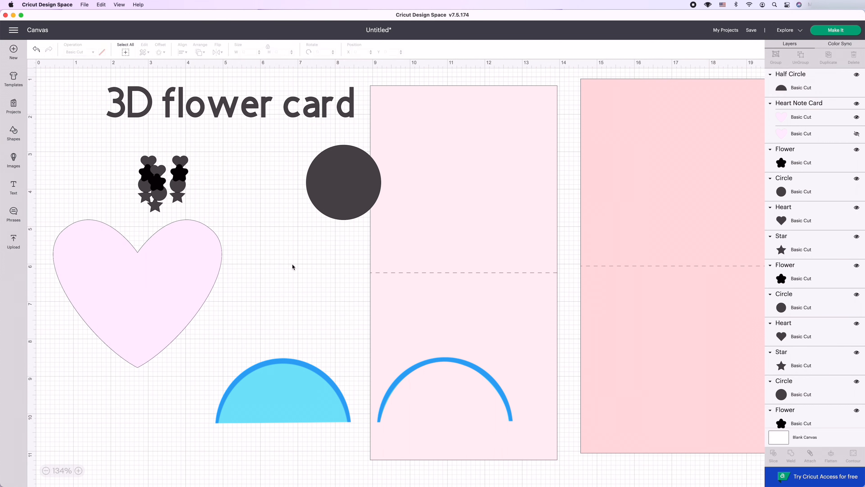
Separate the slice results and delete the leftover half-circle pieces, keeping only the thin arc.
drag(292, 267, 295, 331)
click(235, 293)
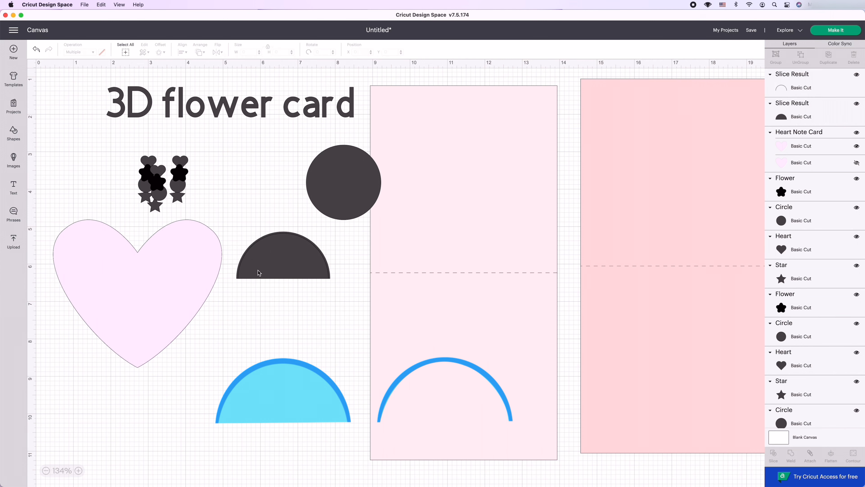
drag(272, 268, 271, 312)
click(287, 246)
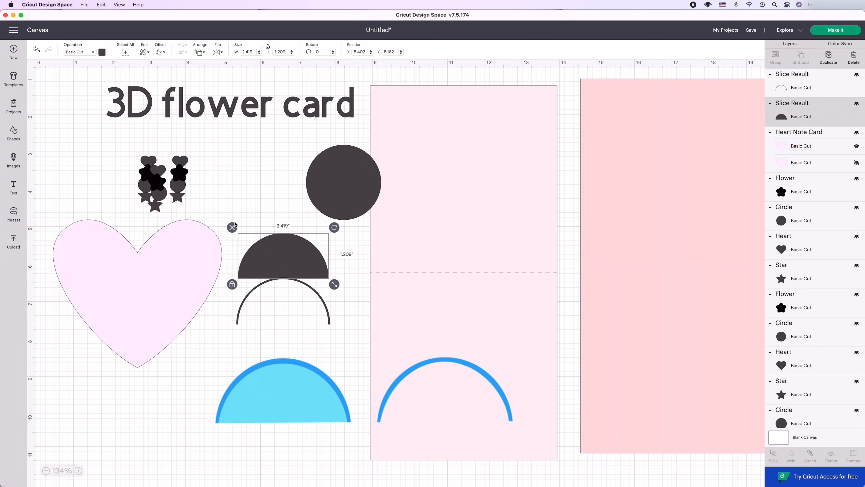
click(231, 226)
Duplicate the thin arc and place the copy above the original, beside the large circle.
click(316, 304)
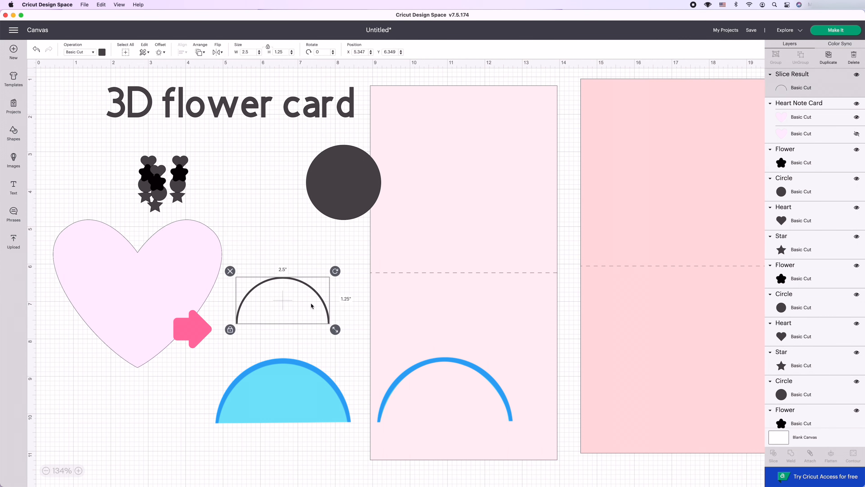
click(828, 58)
drag(280, 323, 267, 206)
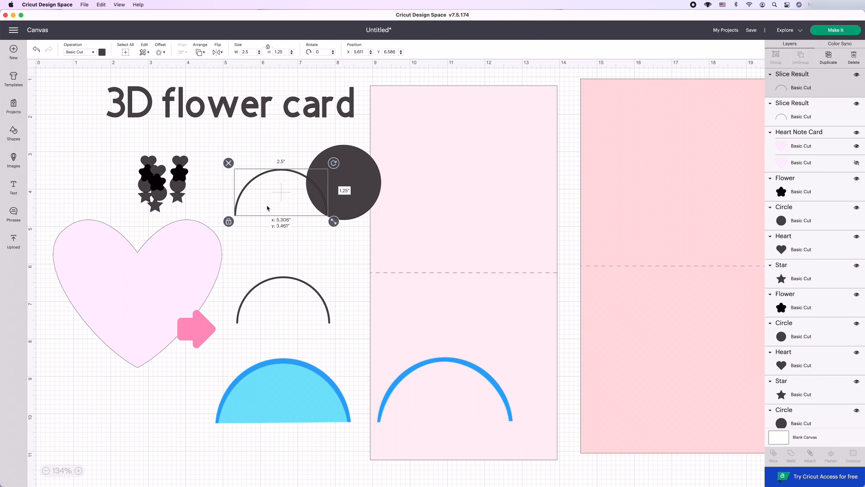
Unlock the lower arc's proportions and reshape it into a narrow petal about 0.715 by 1.44 inches.
click(300, 288)
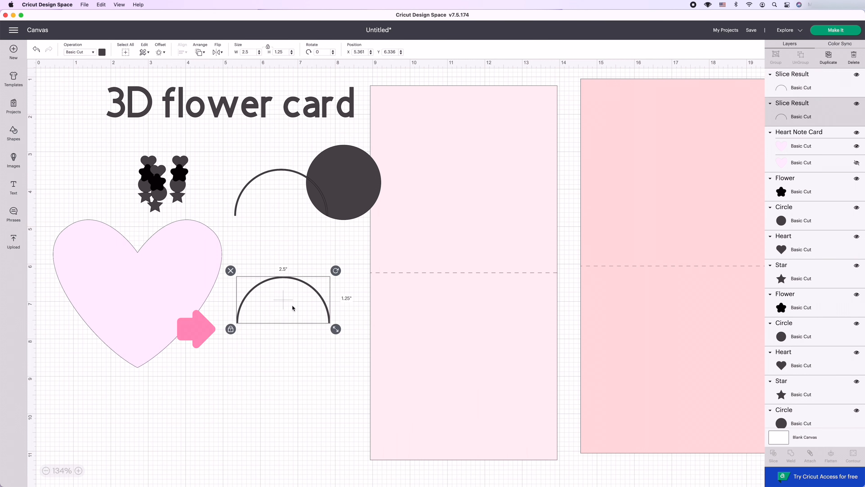
click(231, 329)
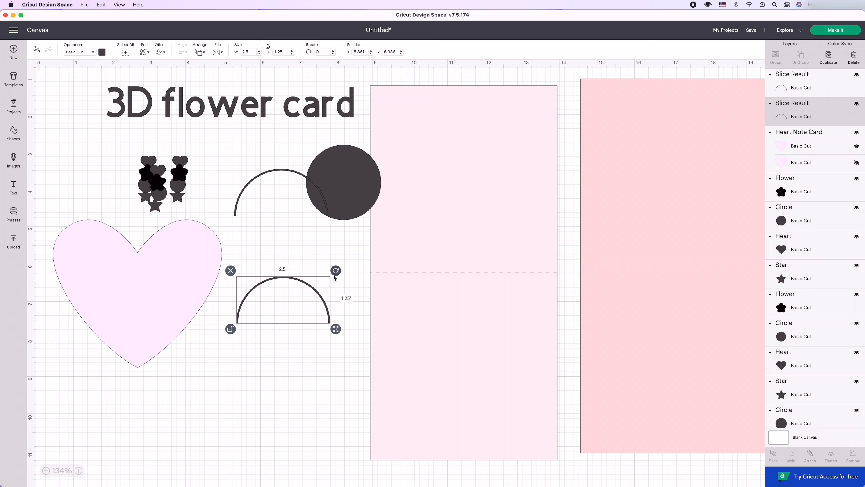
drag(333, 331, 276, 278)
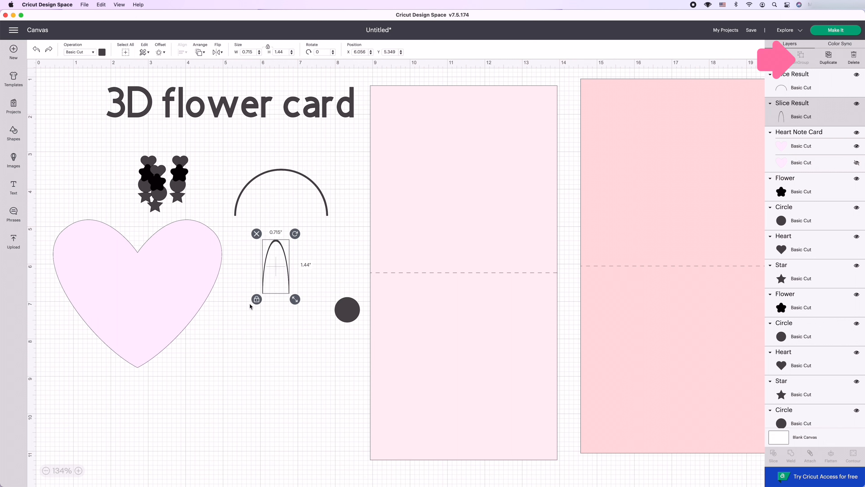
Unlock the petal's proportions and move the small dark circle directly beneath the petal.
click(257, 300)
click(302, 300)
click(289, 288)
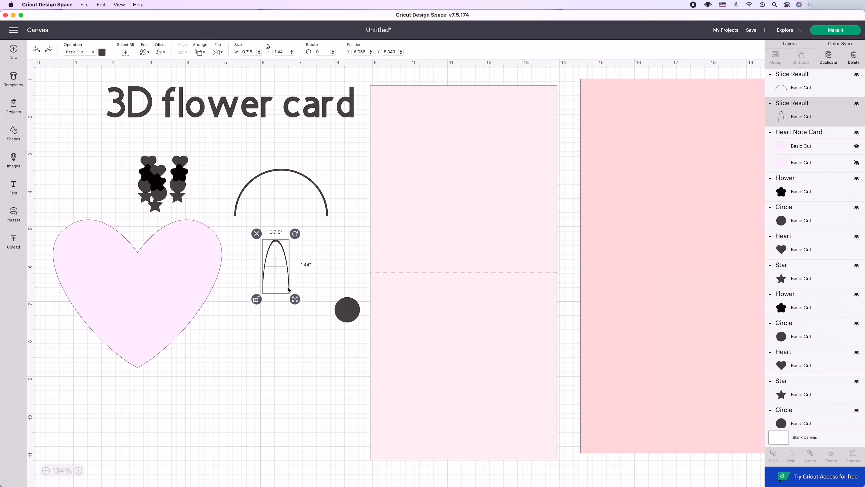
click(347, 309)
drag(347, 310, 275, 317)
Duplicate the petal, flip the copy vertically and place it below the circle.
click(274, 252)
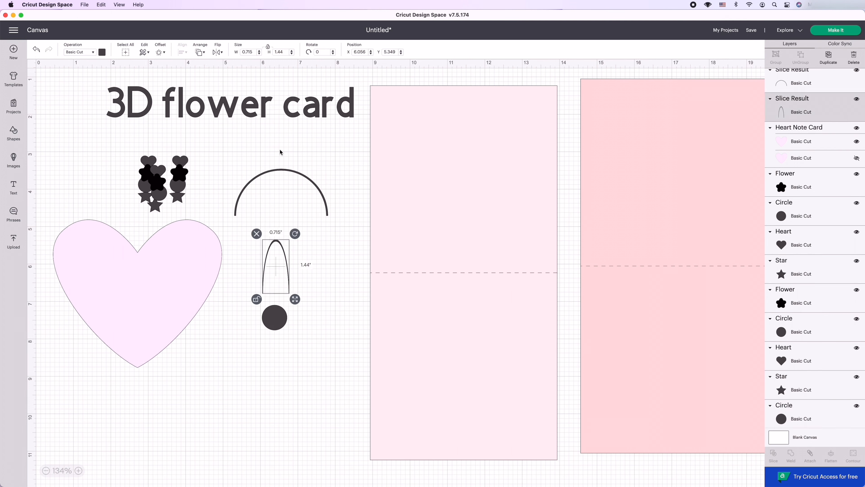
key(super+d)
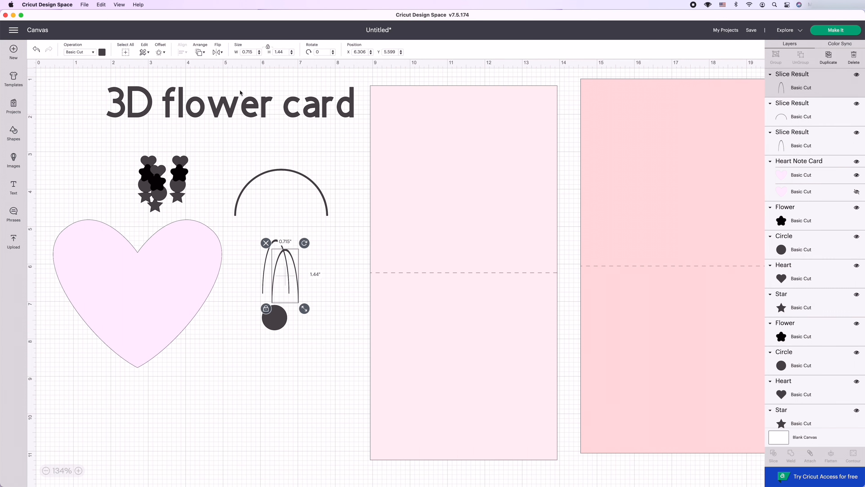
click(218, 52)
click(240, 72)
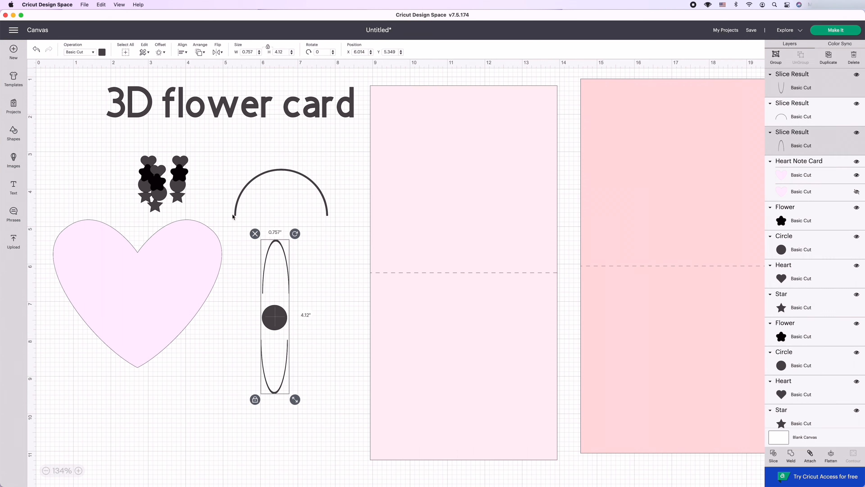
Add two copies of the grouped petal pair around the circle, rotated to about 66 and 124 degrees.
key(super+d)
drag(262, 409, 309, 297)
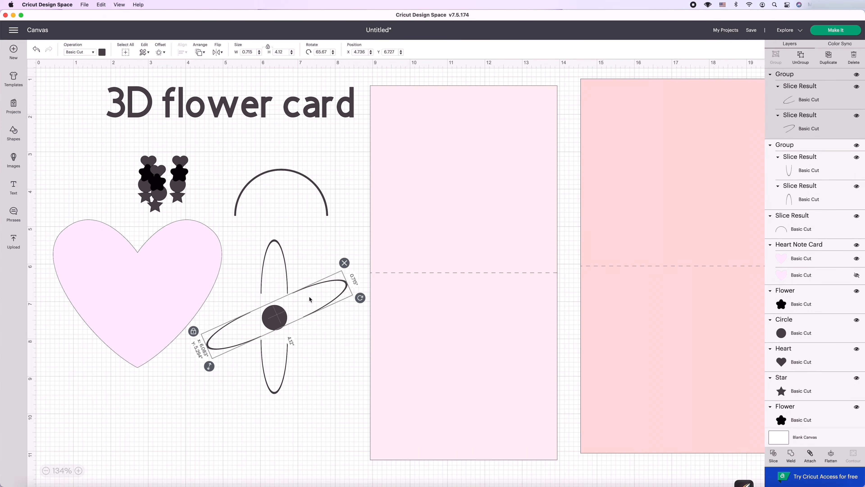
click(829, 61)
drag(369, 308, 343, 387)
drag(310, 347, 297, 336)
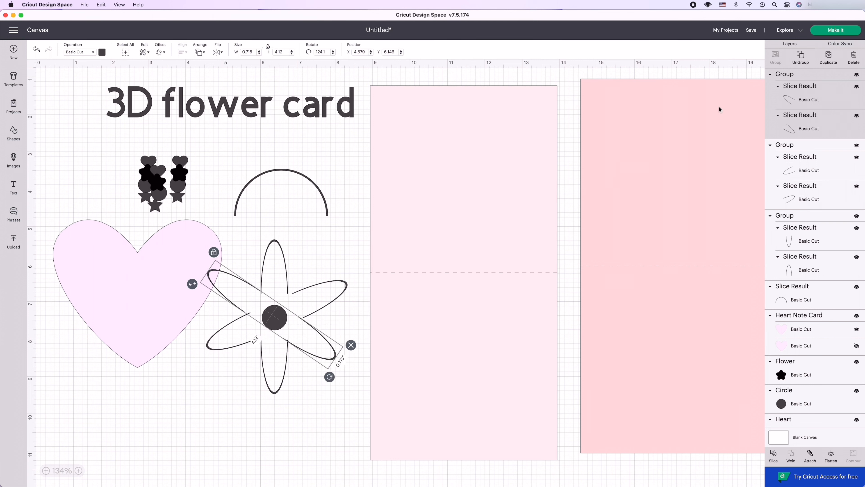
Ungroup the vertical and the 124-degree petal pairs and nudge the top and upper-left petals outward.
click(801, 57)
click(794, 143)
click(794, 134)
click(240, 279)
click(264, 275)
click(801, 57)
click(264, 273)
drag(264, 273, 267, 269)
drag(243, 294, 243, 293)
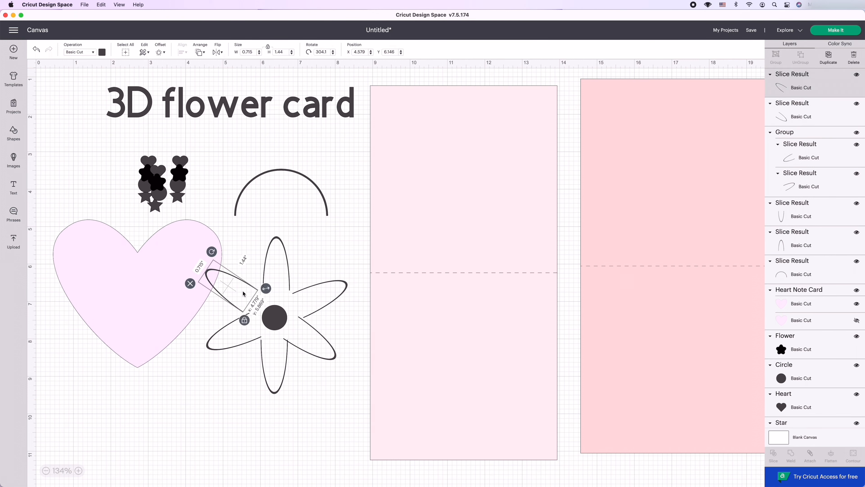
Ungroup the remaining petal pair and adjust the other petals' spacing around the circle.
click(320, 294)
click(800, 57)
drag(320, 295, 320, 294)
drag(229, 341, 224, 344)
click(311, 355)
Enlarge the flower's center circle and move the lilac heart onto the pale card's upper half.
drag(274, 361, 277, 320)
click(286, 322)
click(214, 271)
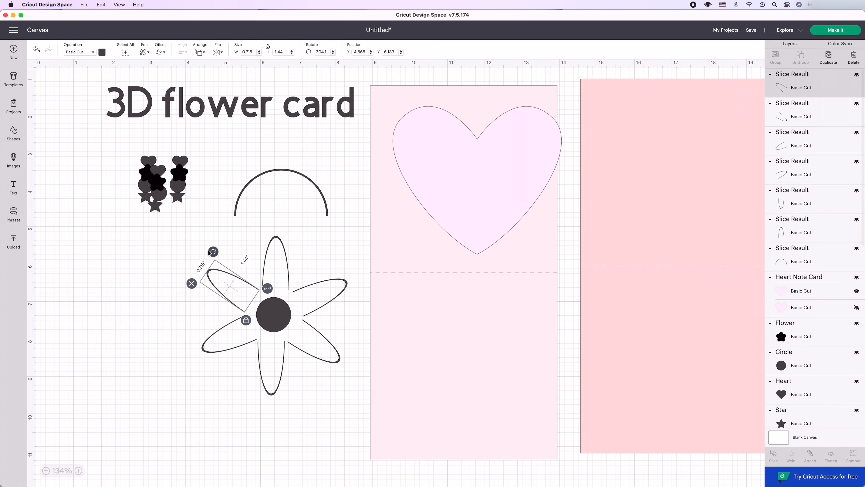
click(167, 270)
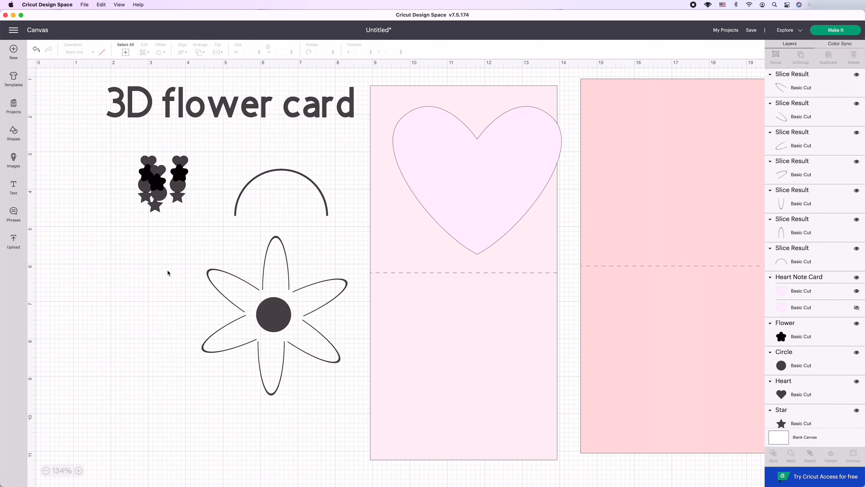
Weld the petals and center circle into one flower and move it to the empty area below the small shapes.
drag(179, 237, 354, 408)
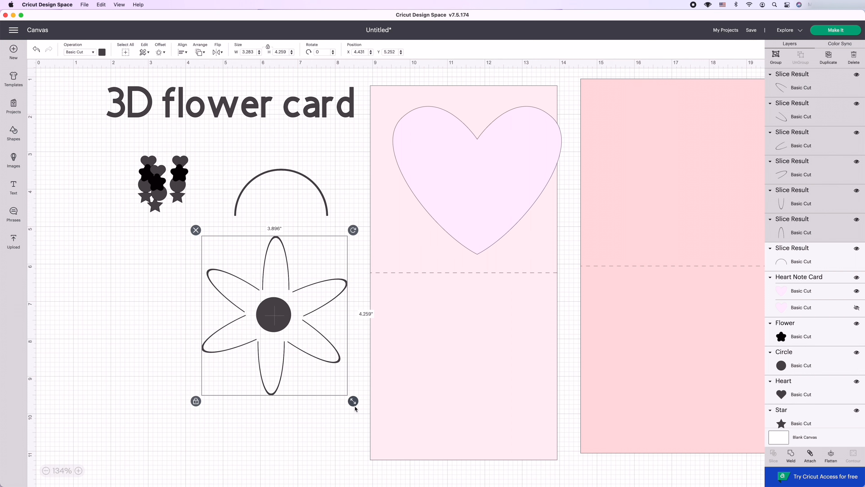
click(791, 456)
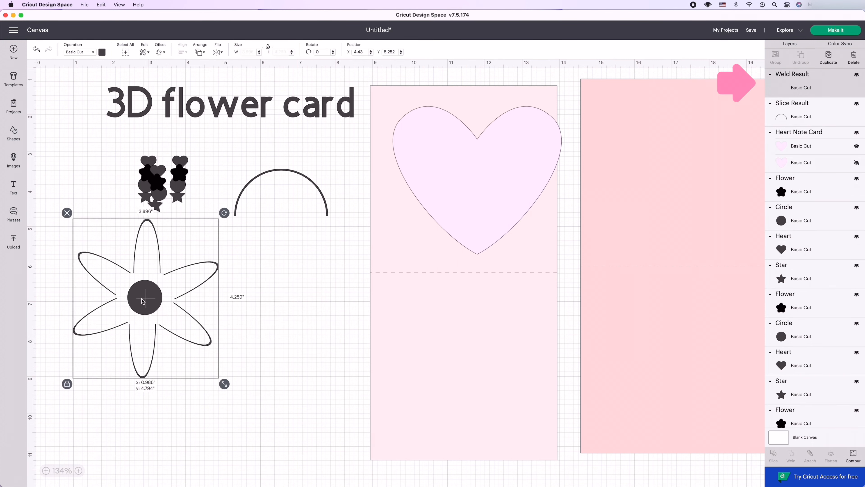
drag(150, 315, 144, 315)
Duplicate the remaining 2.5-inch arc and place the copy well below the original.
click(287, 210)
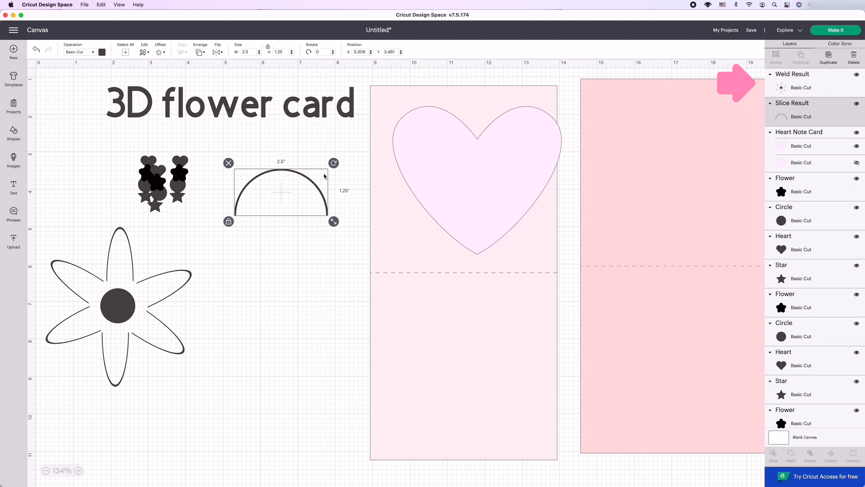
click(830, 57)
drag(310, 204, 315, 341)
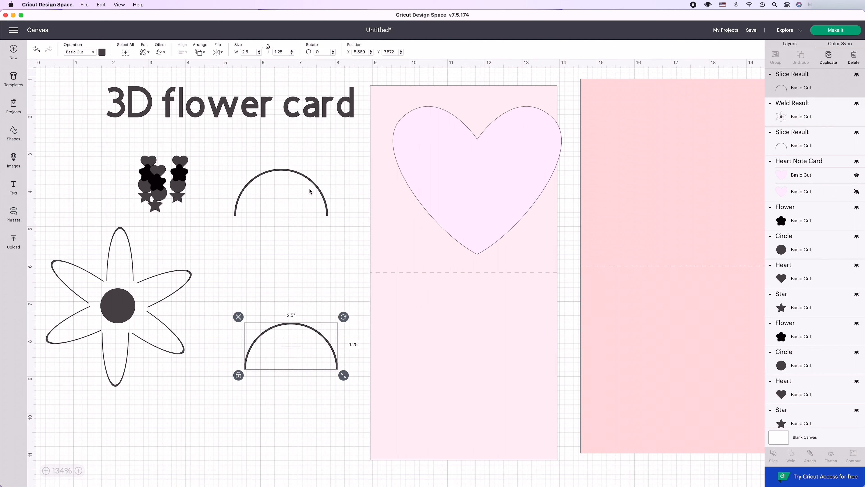
Move the upper arc closer to the flower, rotate it clockwise and reshape it to about 2.25 by 2.16 inches.
drag(309, 189, 280, 233)
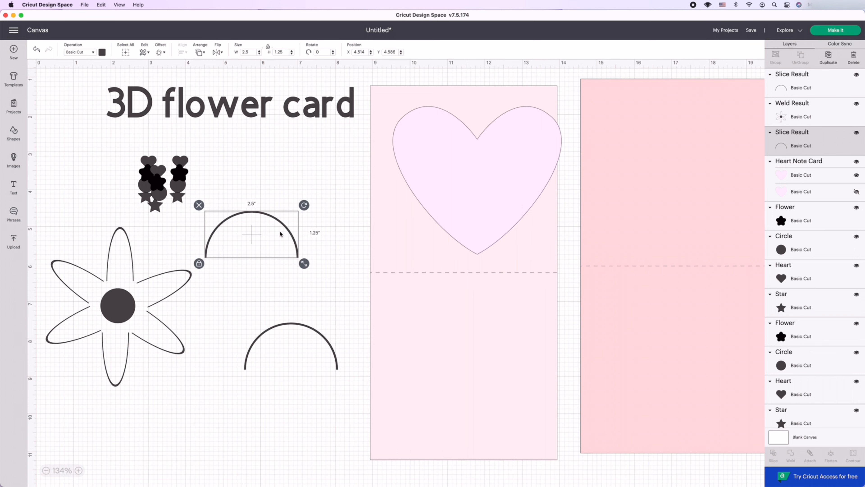
drag(304, 205, 293, 290)
drag(292, 289, 299, 285)
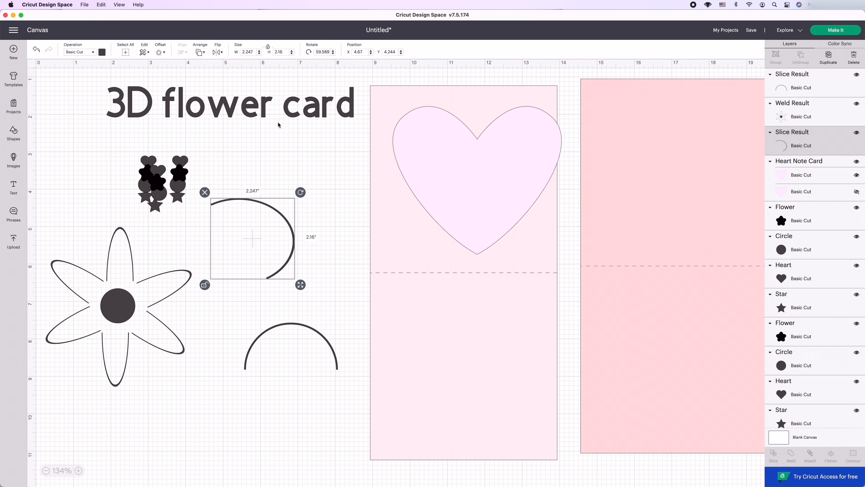
Flip the upper arc vertically, rotate it counterclockwise and reduce it to about 1.32 by 2.4 inches.
click(216, 53)
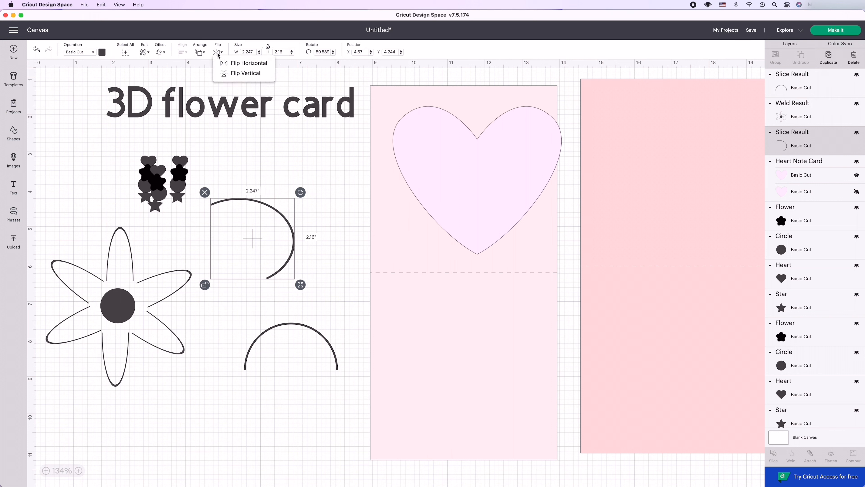
click(229, 73)
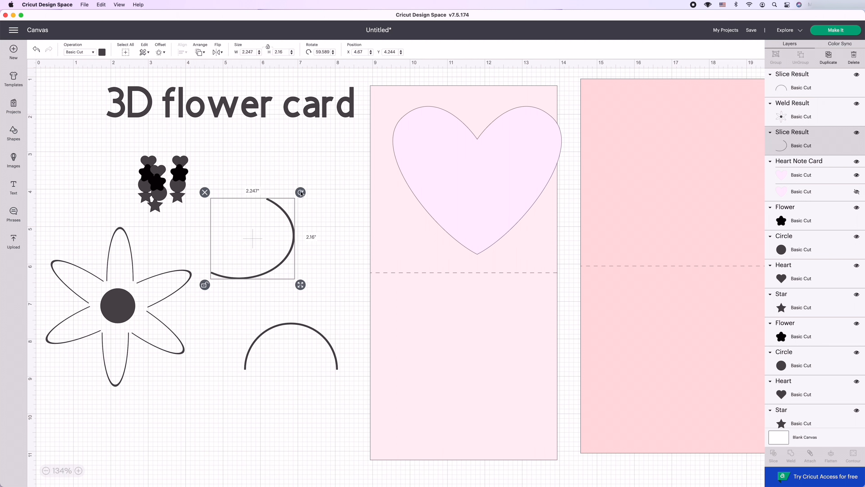
drag(301, 193, 257, 161)
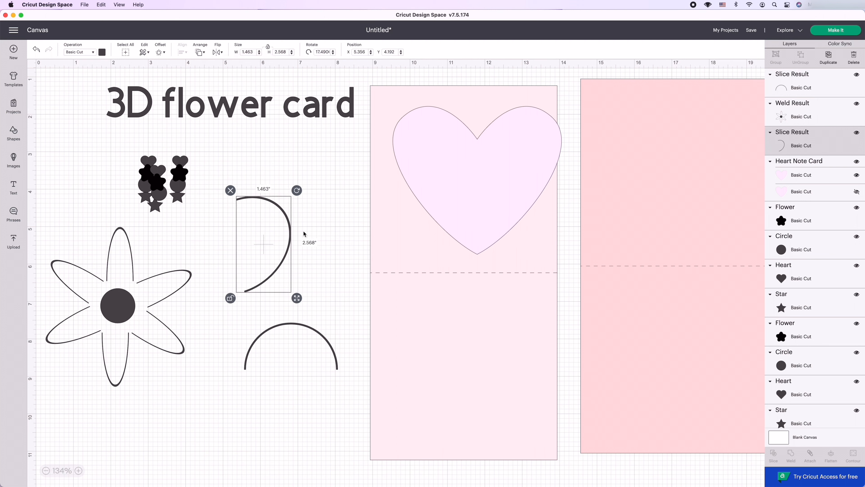
drag(296, 298, 292, 292)
Rotate the lower arc to about 92 degrees and tilt the upper arc counterclockwise.
click(304, 326)
drag(343, 317, 306, 376)
click(285, 239)
drag(292, 191, 271, 183)
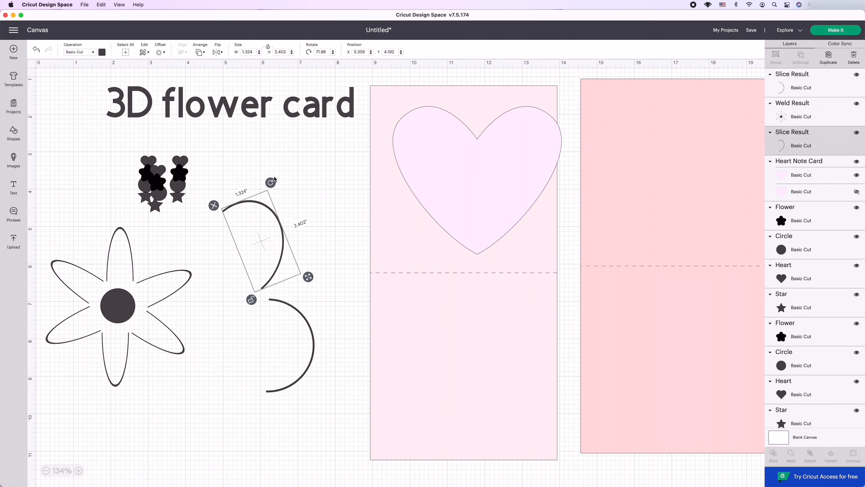
Move the upper arc higher, then reshape and rotate it into an upper butterfly wing outline.
click(275, 211)
drag(276, 212, 300, 146)
drag(313, 252, 307, 265)
drag(308, 157, 323, 173)
Move the lower arc under the upper wing, then shrink and rotate it into a lower wing.
drag(290, 305, 284, 282)
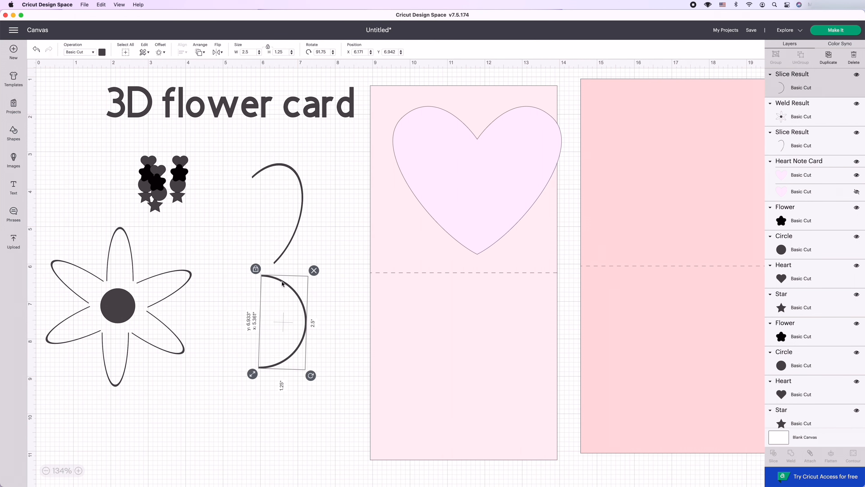
drag(253, 375, 305, 324)
drag(305, 269, 274, 291)
click(327, 296)
Lower the upper wing arc to meet the lower wing and group the two arcs.
drag(278, 204, 282, 224)
drag(238, 164, 323, 327)
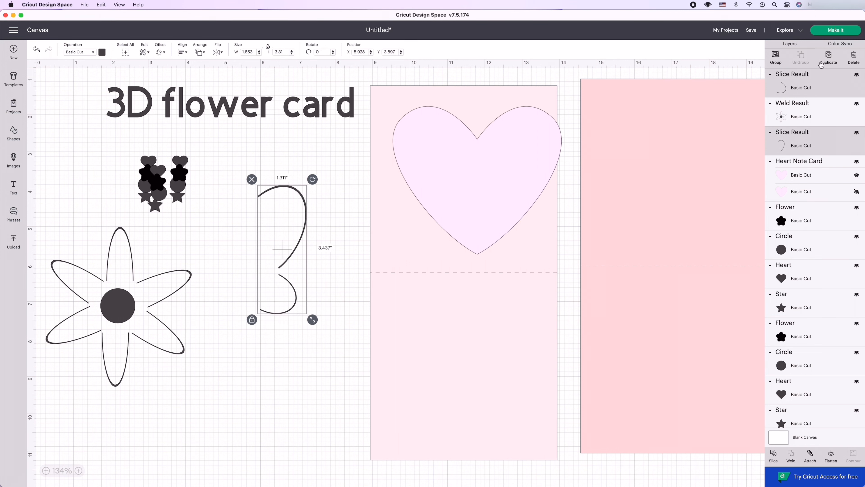
click(776, 57)
Duplicate the grouped wings, flip the copy horizontally and place it opposite the original to complete the butterfly outline.
click(828, 57)
click(218, 52)
click(229, 64)
drag(283, 250, 214, 241)
click(329, 282)
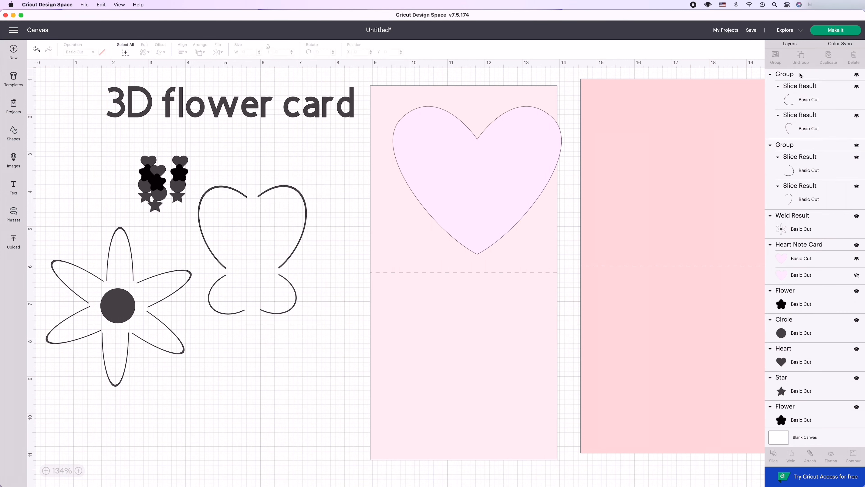
Ungroup the two wing pairs and regroup all four arcs as a single butterfly.
click(799, 74)
click(800, 58)
click(800, 143)
click(790, 132)
click(800, 57)
click(280, 187)
shift+click(217, 187)
click(192, 274)
drag(312, 274, 268, 262)
drag(204, 167, 323, 327)
click(776, 57)
Move the butterfly onto the darker pink card base and the heart template onto the empty canvas beside the card bases.
drag(276, 286, 336, 217)
drag(111, 320, 117, 296)
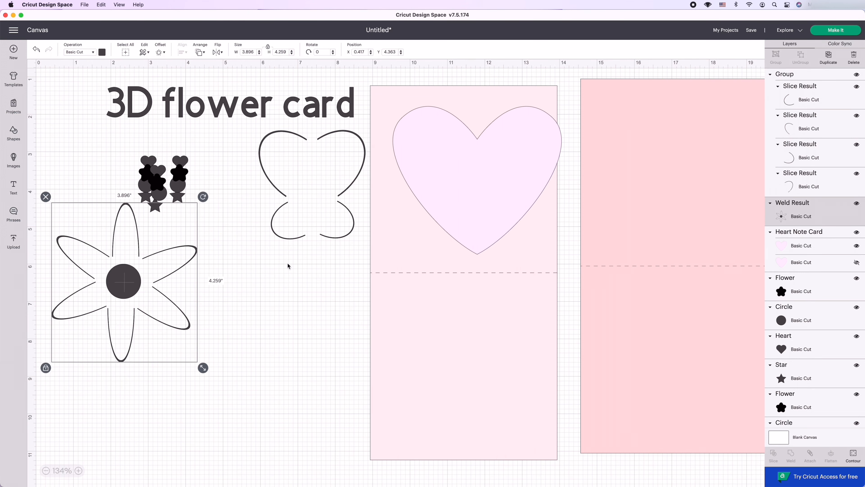
click(428, 186)
drag(428, 186, 202, 303)
drag(337, 142, 709, 125)
drag(221, 288, 215, 255)
Shrink the flower, place it in the middle of the heart template and put smaller copies in both upper lobes.
drag(124, 283, 242, 280)
drag(322, 365, 223, 258)
drag(198, 223, 247, 253)
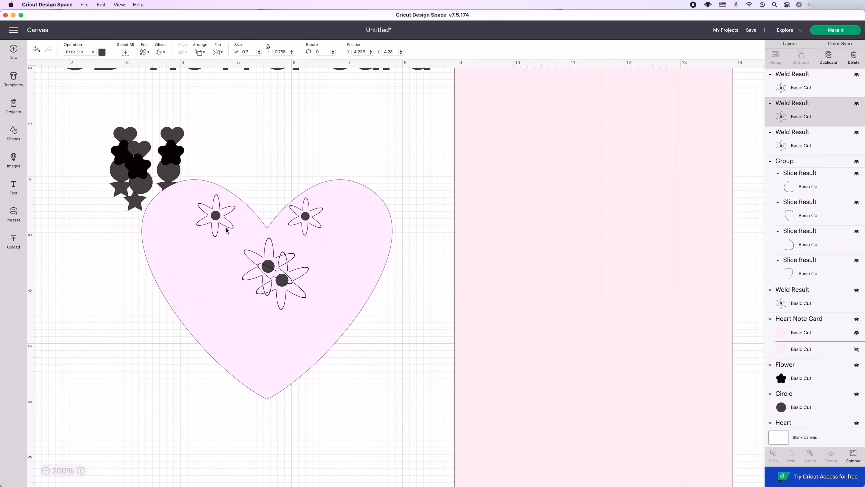
click(274, 282)
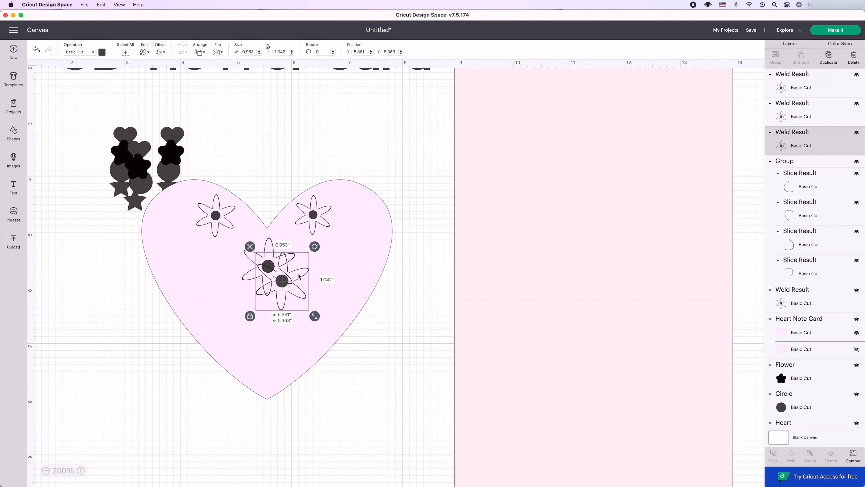
Place rotated flower copies at the heart template's two sides and near its lower tip.
drag(274, 282, 174, 260)
drag(202, 232, 211, 243)
click(828, 58)
drag(175, 280, 345, 264)
drag(394, 241, 262, 368)
click(829, 57)
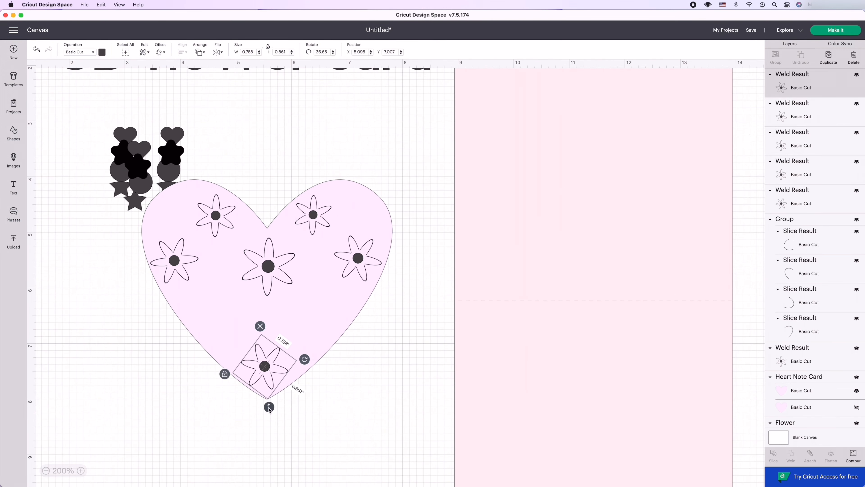
drag(269, 407, 268, 399)
Add four smaller flower copies across the lower half of the heart template.
drag(283, 347, 218, 310)
drag(218, 365, 214, 344)
click(829, 58)
click(828, 57)
click(829, 58)
drag(255, 370, 319, 335)
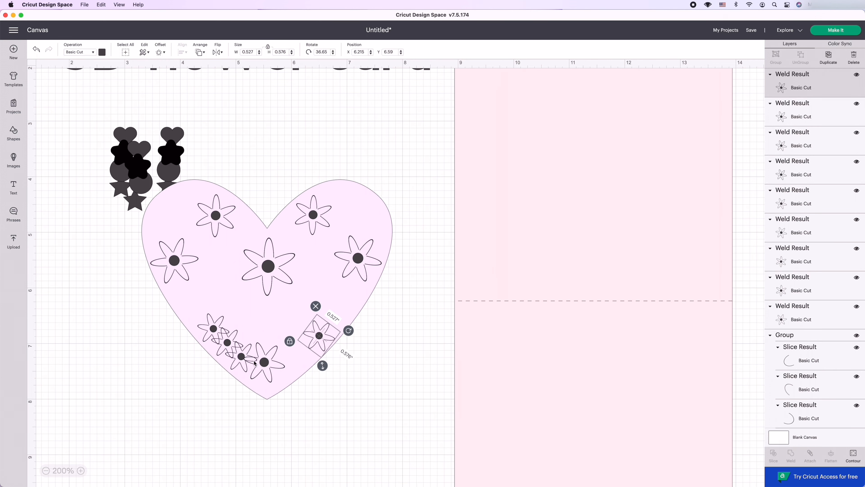
drag(241, 356, 291, 320)
drag(227, 343, 251, 317)
Bring the decorative shapes in front of the heart template and fit a small solid heart among the flowers.
click(295, 375)
drag(173, 135, 204, 156)
drag(89, 115, 286, 229)
click(200, 52)
click(211, 107)
click(204, 158)
drag(303, 245, 291, 234)
drag(291, 212, 280, 208)
Move a solid circle onto the template, duplicate it twice and group the three circles.
drag(168, 170, 327, 159)
double_click(828, 58)
drag(295, 145, 296, 221)
click(775, 57)
Duplicate the circles repeatedly and spread the copies around the flowers in the template's upper lobe and side.
click(311, 161)
drag(292, 213, 347, 186)
click(831, 57)
drag(331, 192, 369, 203)
click(830, 57)
drag(379, 187, 400, 207)
shift+click(834, 170)
click(831, 57)
click(348, 198)
drag(348, 197, 342, 228)
drag(375, 223, 394, 248)
Shrink a solid black flower and place it among the shapes in the template's right half.
drag(171, 152, 297, 176)
drag(316, 194, 298, 178)
click(296, 176)
drag(286, 168, 302, 197)
Bring a star onto the template's right lobe in front of the heart and add another solid circle near the edge.
drag(135, 203, 353, 176)
click(200, 52)
click(220, 96)
drag(344, 167, 368, 204)
click(373, 198)
click(801, 57)
click(411, 205)
click(373, 198)
click(374, 198)
drag(141, 184, 372, 212)
click(374, 199)
click(411, 208)
drag(304, 197, 306, 198)
drag(380, 224, 390, 222)
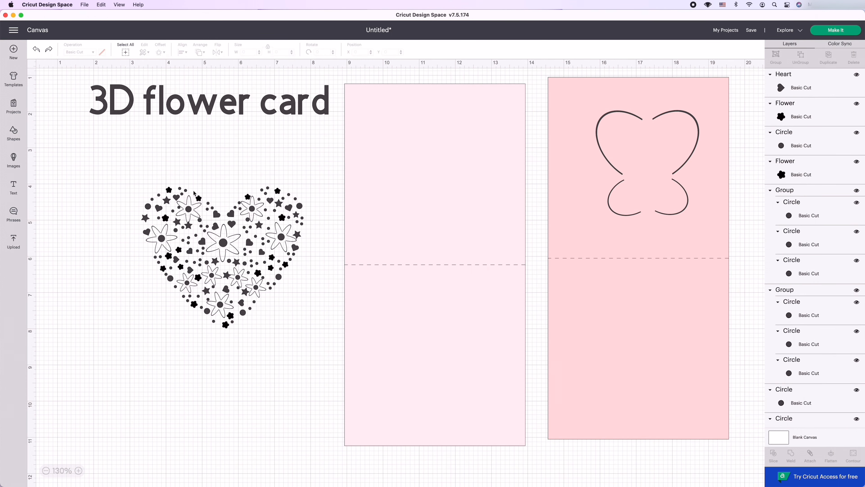
Group all the pieces of the finished flower heart and duplicate the group.
drag(139, 167, 302, 335)
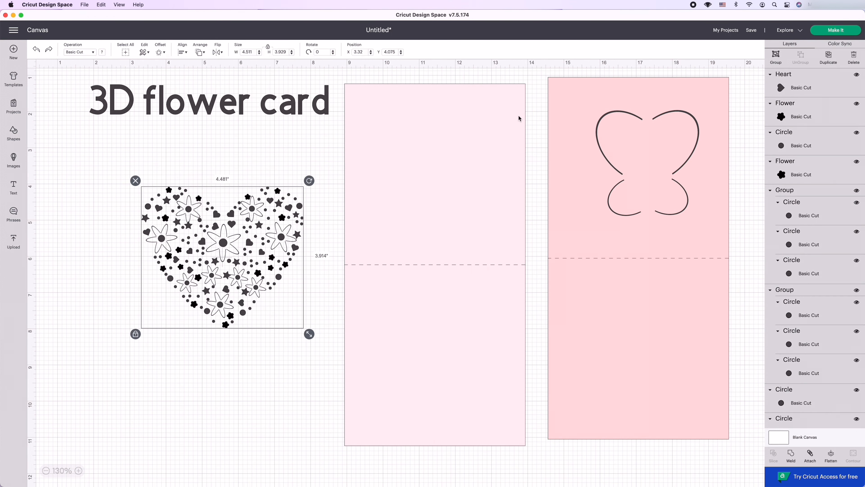
click(776, 57)
click(828, 57)
drag(231, 252, 429, 255)
Weld the original flower heart into one shape and move its unwelded copy aside.
drag(98, 168, 306, 337)
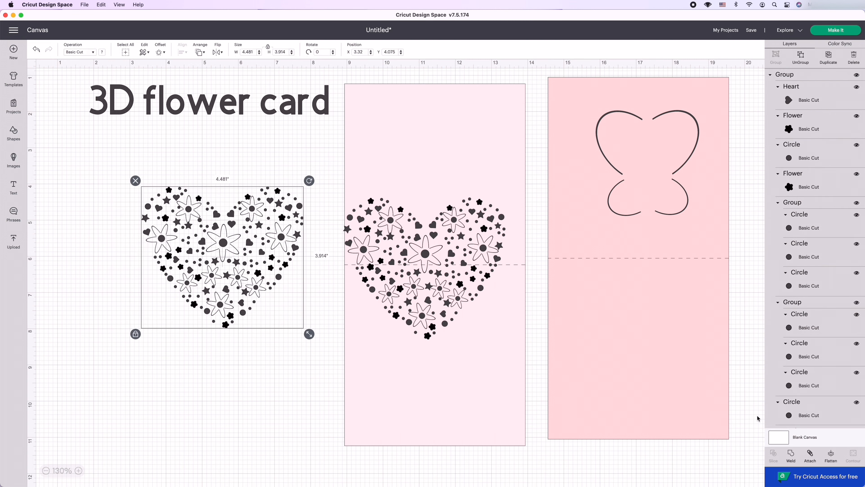
click(792, 455)
drag(191, 317, 160, 296)
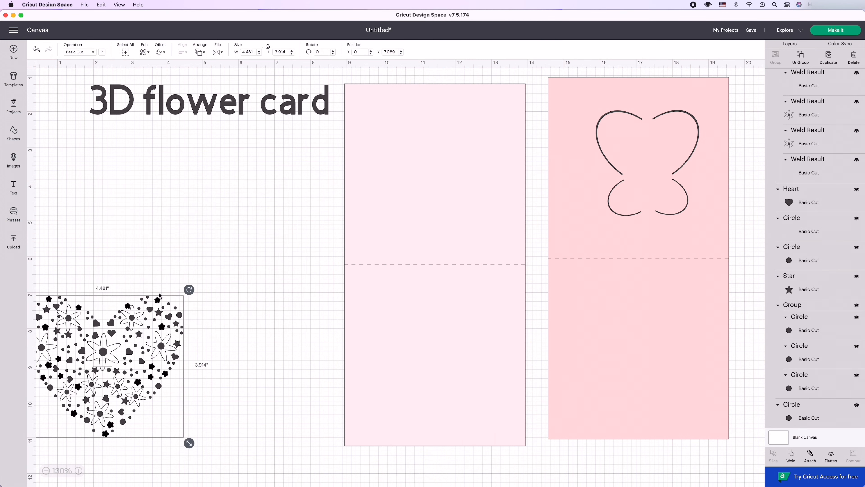
click(234, 234)
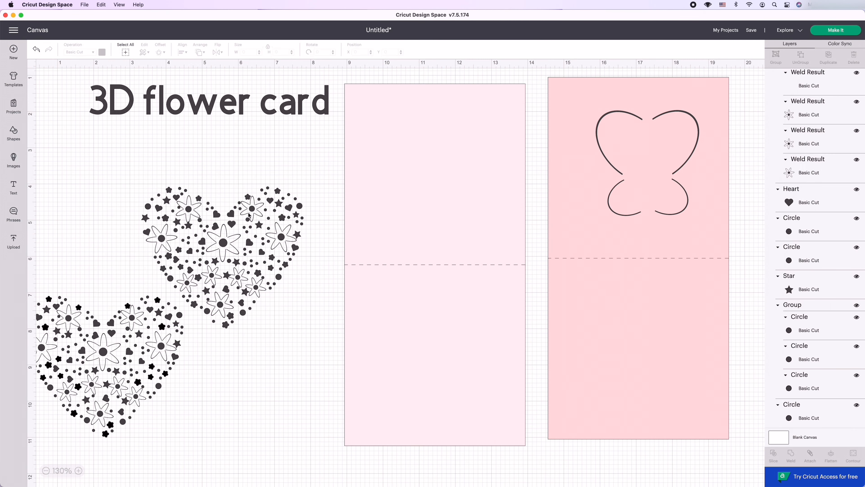
Place the welded heart on the lower half of the light pink card base and center the two horizontally.
drag(250, 245, 460, 322)
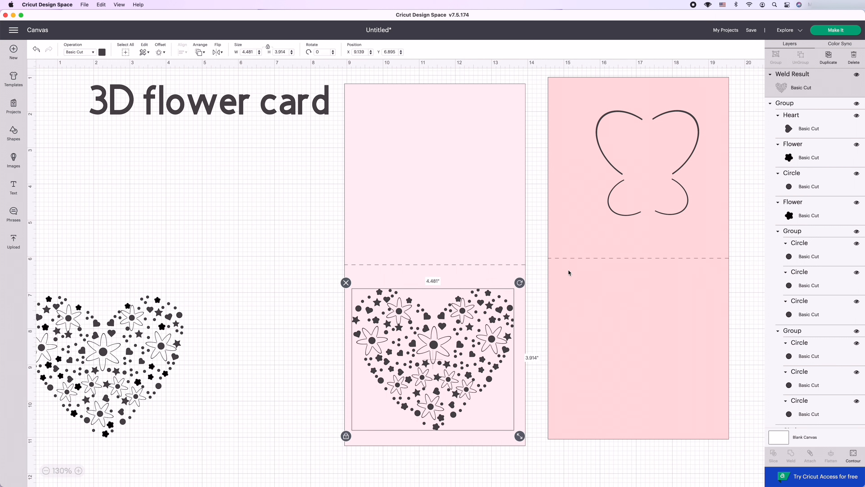
click(469, 218)
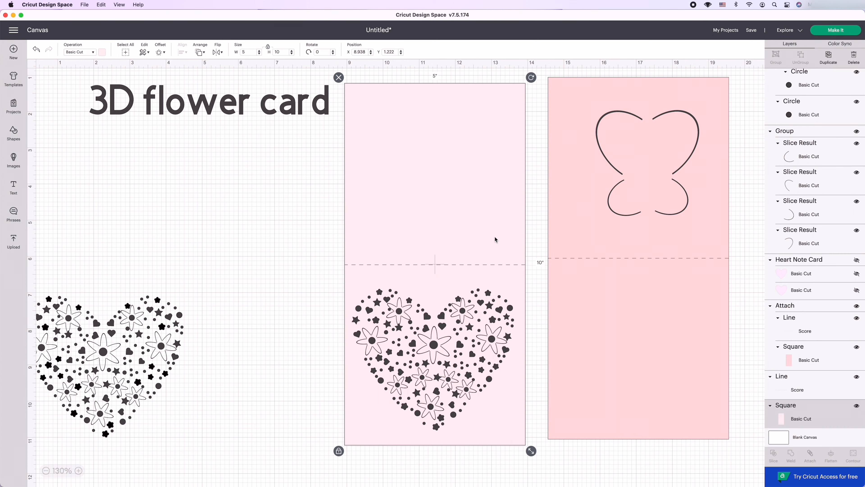
shift+click(491, 331)
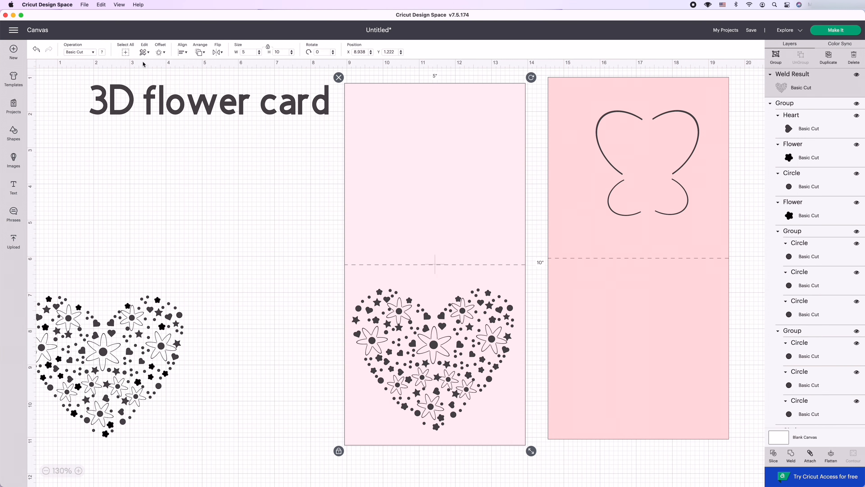
click(182, 51)
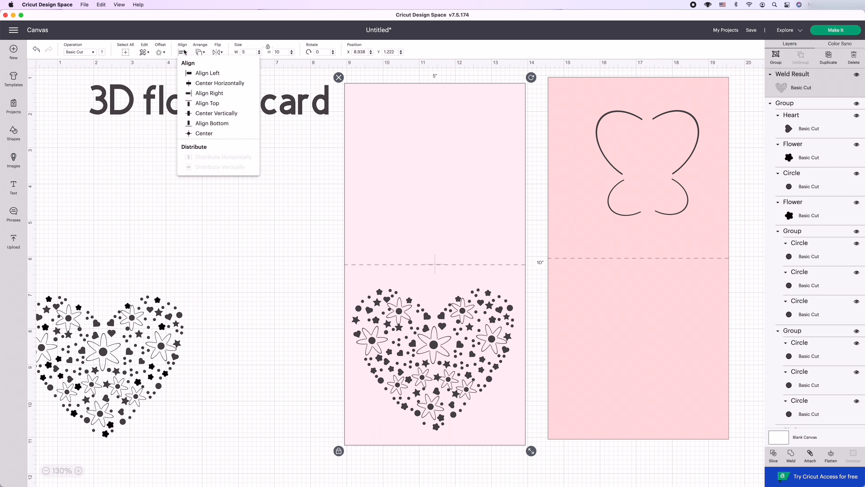
click(215, 86)
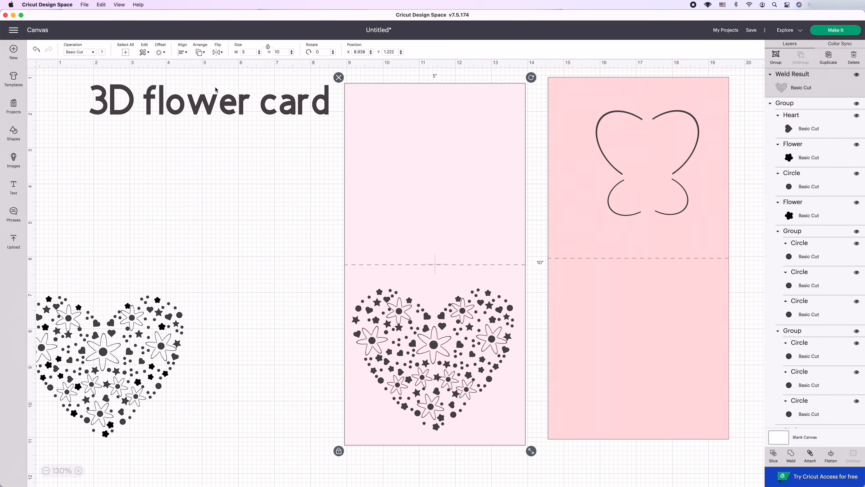
Slice the welded heart out of the light pink card base and hide the two leftover heart pieces.
click(774, 456)
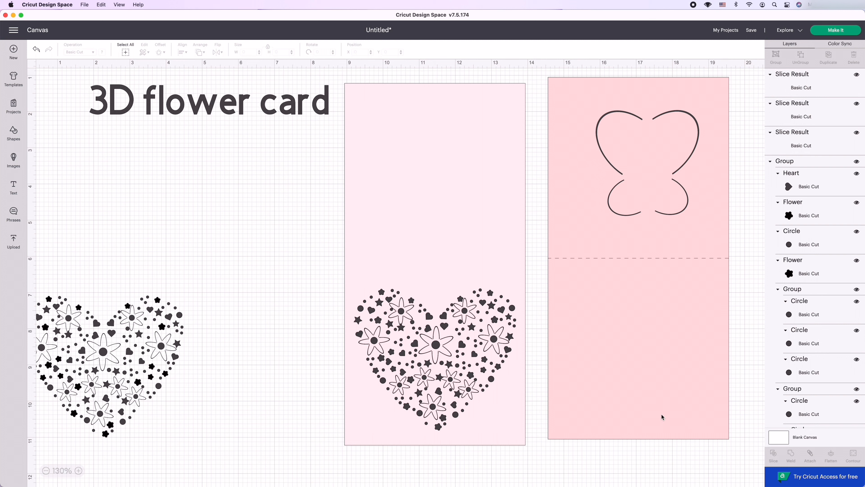
click(857, 75)
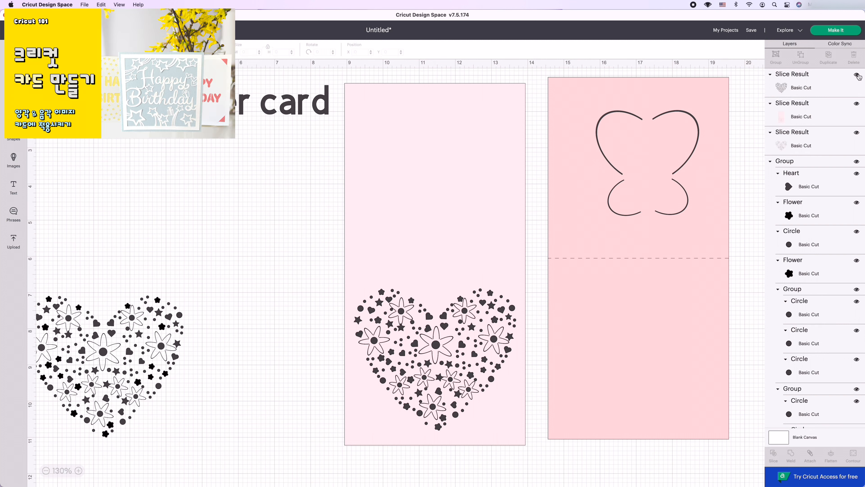
click(857, 133)
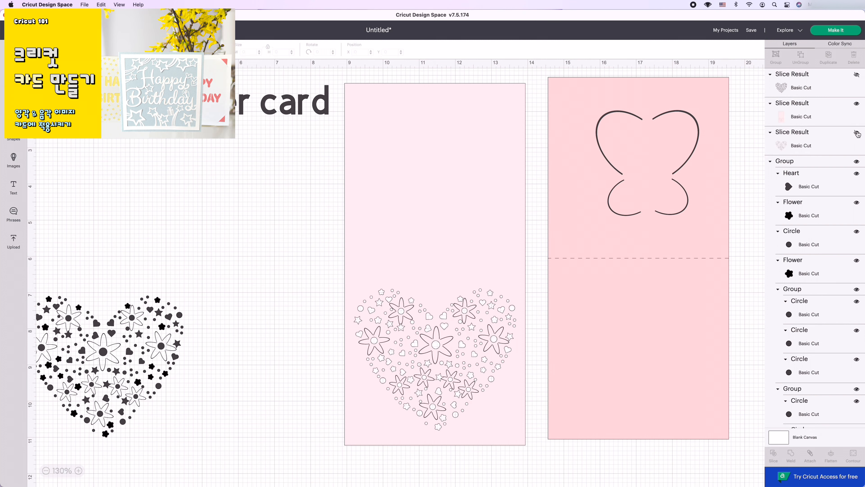
Line up the darker pink card base level with the light one and move the unwelded heart into open canvas space.
mouse_move(702, 286)
mouse_down()
mouse_move(496, 292)
mouse_move(646, 284)
mouse_move(703, 295)
mouse_up()
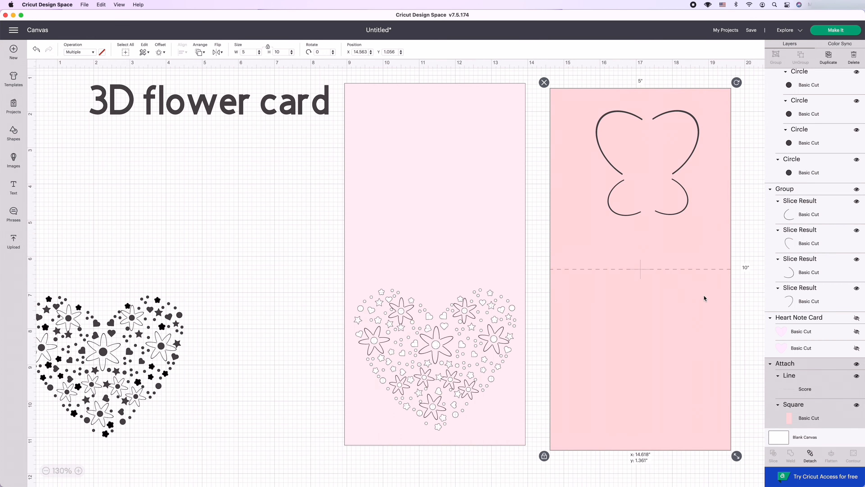
click(146, 435)
drag(146, 436, 230, 335)
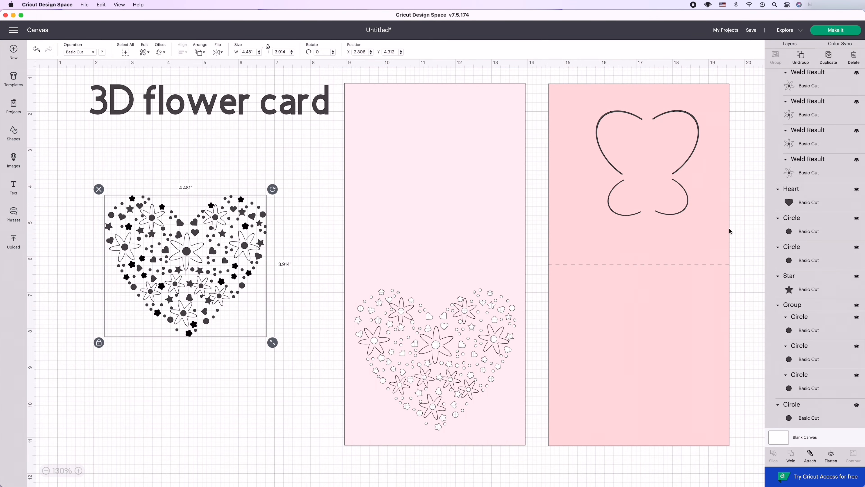
Hide the line flowers in the unwelded heart's upper lobes, at its two sides and at its lower tip.
scroll(814, 203, down, 15)
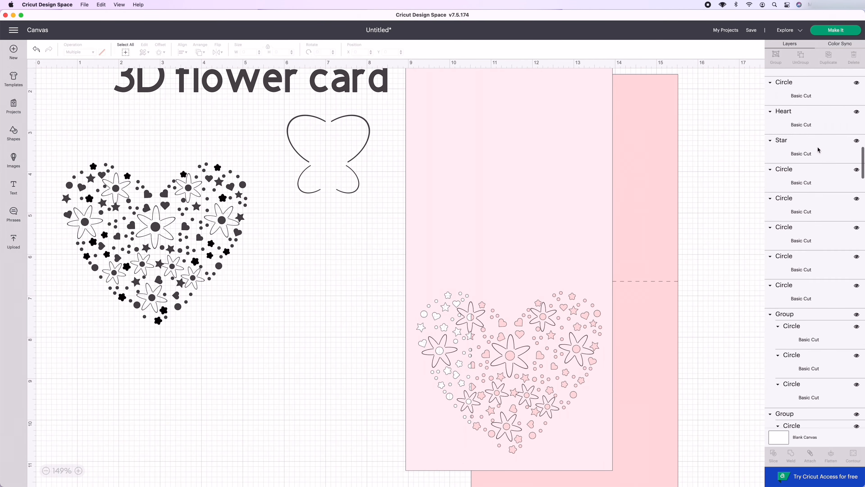
scroll(818, 157, down, 15)
click(155, 226)
scroll(831, 375, down, 8)
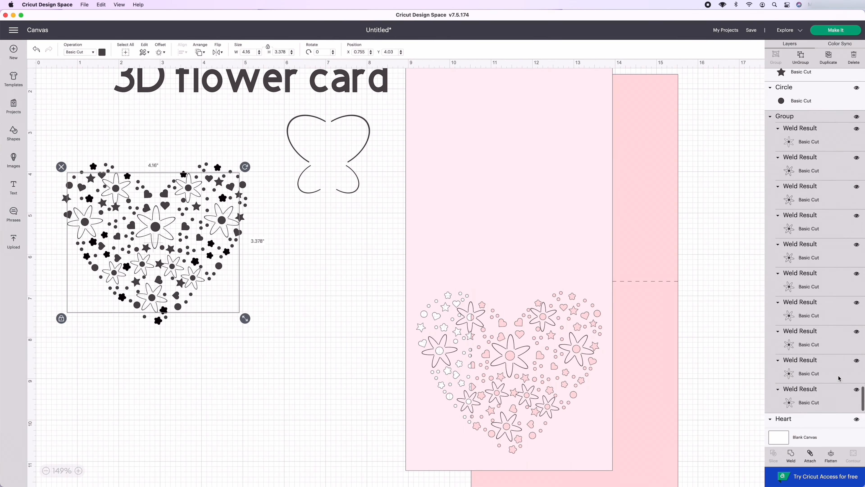
click(857, 384)
click(856, 355)
click(857, 325)
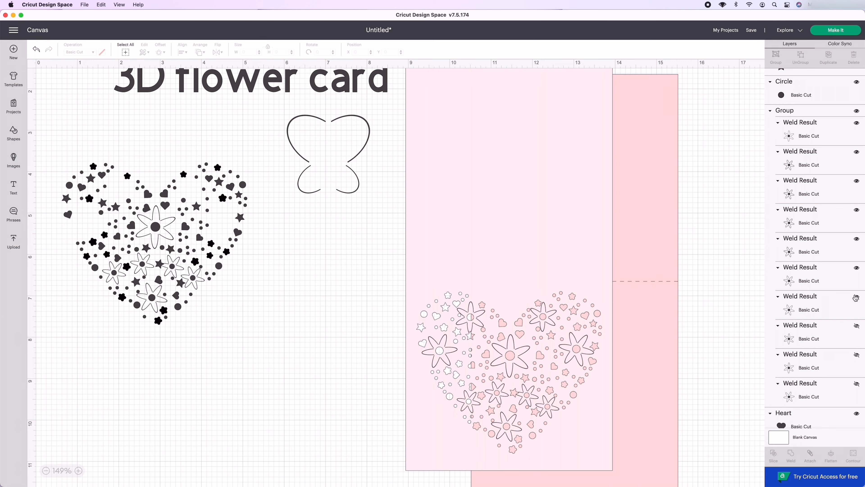
click(857, 152)
click(856, 152)
click(857, 267)
Shrink and tilt the butterfly, then place copies in the gaps at the heart's right and left sides.
drag(328, 154, 328, 228)
drag(376, 273, 317, 196)
drag(300, 203, 220, 223)
drag(239, 202, 88, 224)
key(super+c)
key(super+v)
click(220, 221)
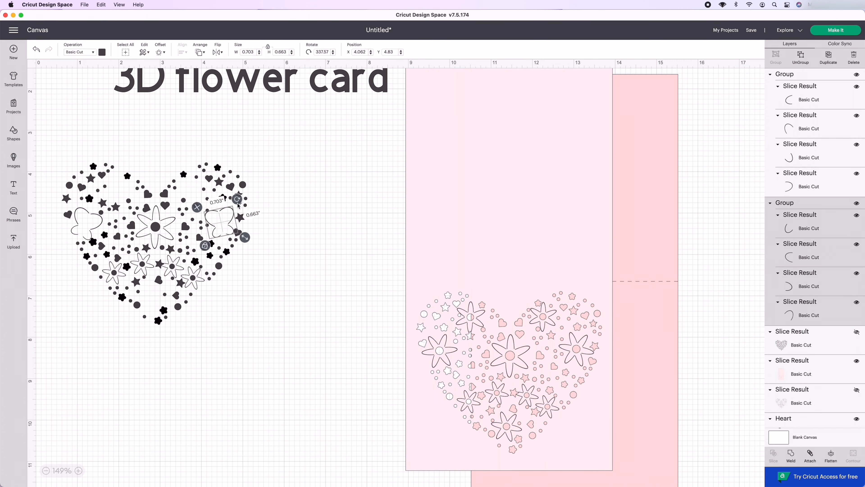
Copy the butterfly into the gaps at the heart's lower tip and in its upper left lobe.
key(super+c)
key(super+v)
drag(221, 224, 169, 309)
key(super+c)
key(super+v)
drag(158, 306, 120, 166)
Copy a butterfly into the heart's upper right lobe and adjust the size and angle of the lobe butterflies.
key(super+c)
key(super+v)
drag(127, 197, 196, 193)
drag(195, 170, 192, 209)
click(120, 190)
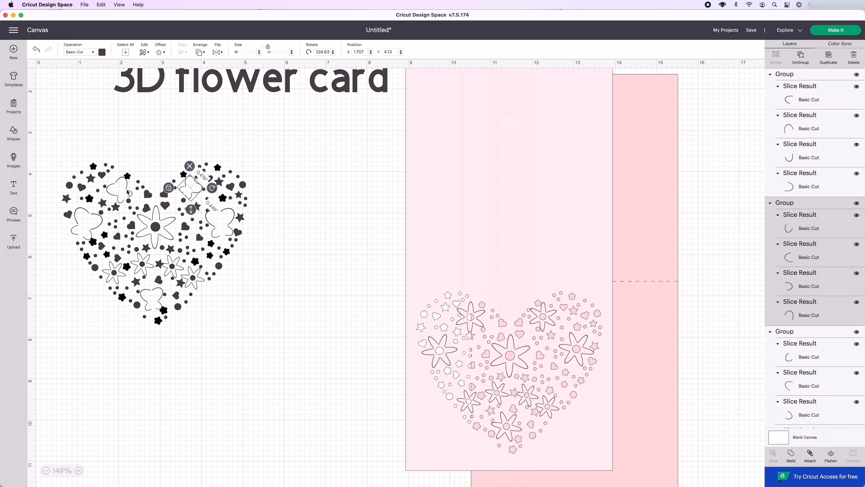
drag(146, 194, 141, 193)
Weld all pieces of the butterfly heart into one shape and move it lower on the canvas.
click(222, 199)
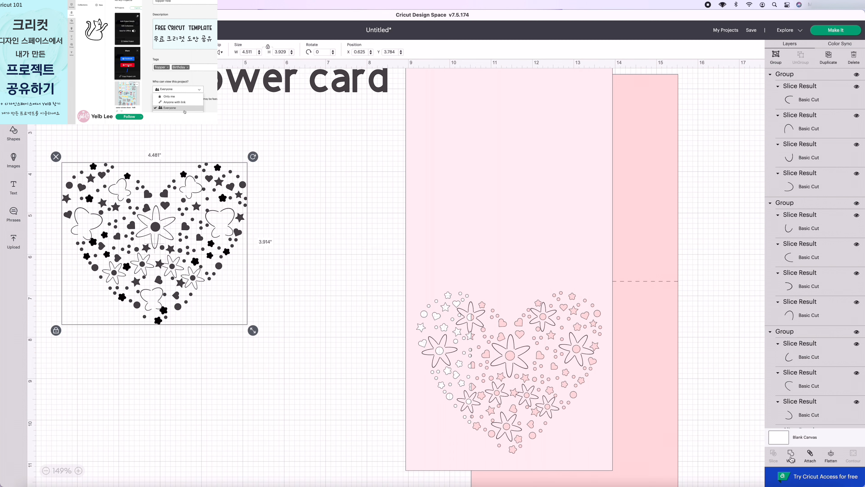
click(694, 319)
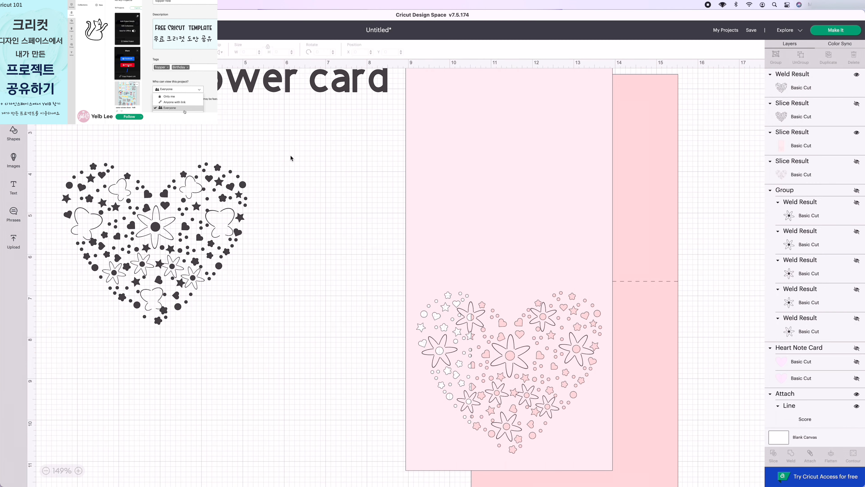
drag(183, 226, 237, 340)
Insert a square, unlock its proportions and set it to 5 inches wide and 10 inches high.
click(450, 246)
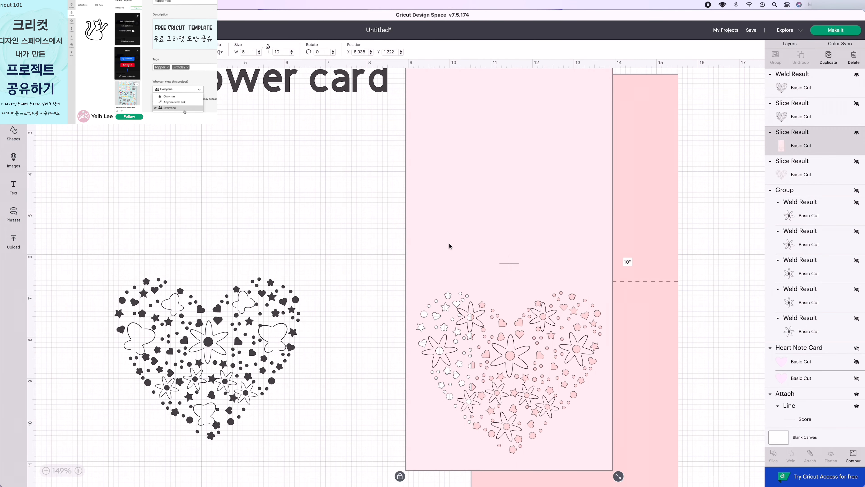
click(15, 134)
click(40, 117)
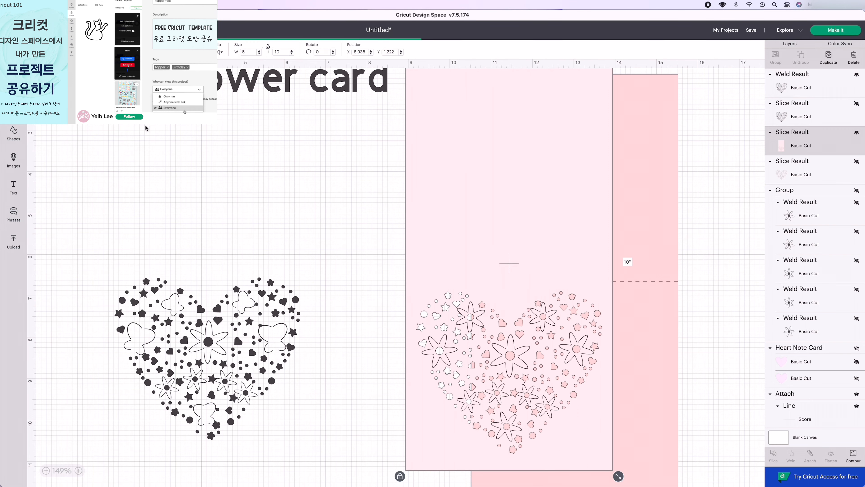
drag(112, 143, 158, 177)
click(105, 209)
click(243, 52)
text(5)
click(279, 52)
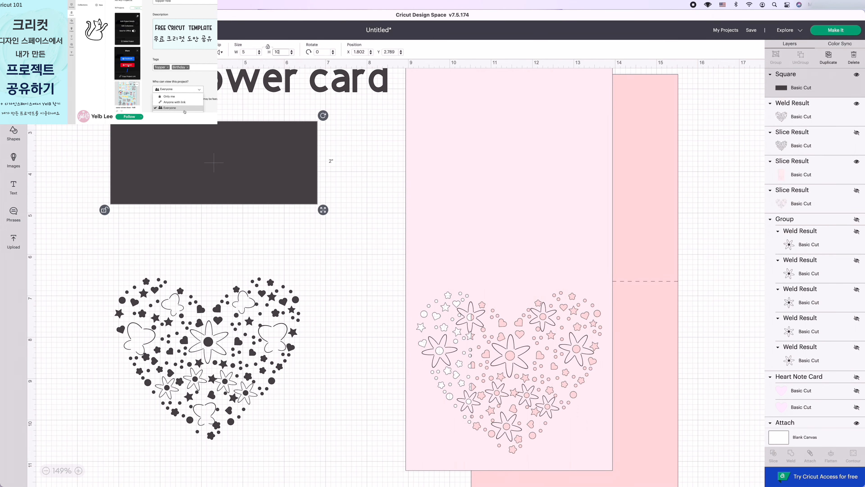
text(10)
key(Return)
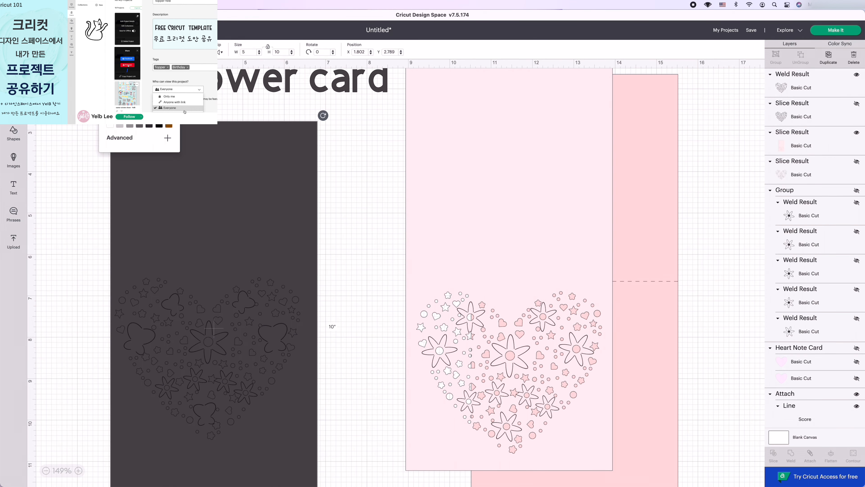
Color the new rectangle pale yellow and position the welded butterfly heart on its lower half.
click(139, 106)
click(112, 137)
drag(112, 148, 114, 145)
drag(301, 167, 298, 122)
scroll(298, 121, down, 2)
drag(190, 322, 193, 356)
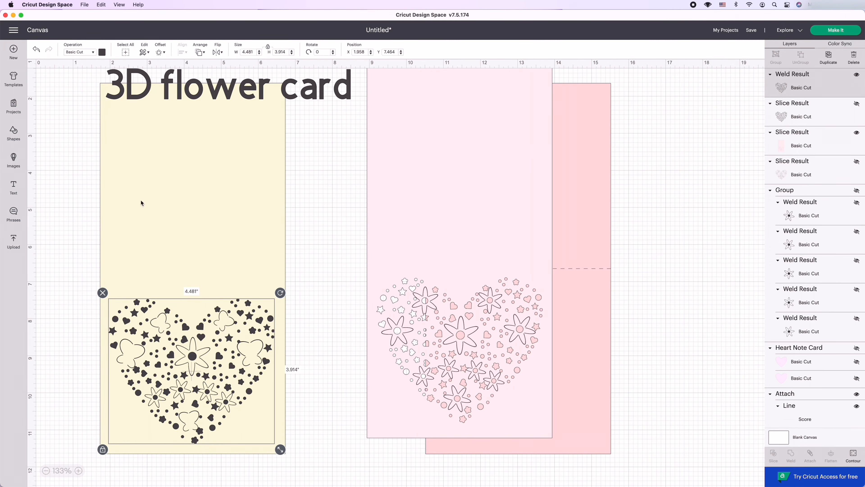
Separate the overlapping pink card bases by moving the darker one clear of the light one.
drag(458, 225, 423, 241)
drag(575, 278, 702, 267)
drag(579, 269, 488, 259)
drag(476, 290, 517, 293)
Copy the score line and place the duplicate across the middle of the pale yellow card base.
click(354, 256)
key(super+c)
key(super+v)
drag(355, 257, 128, 279)
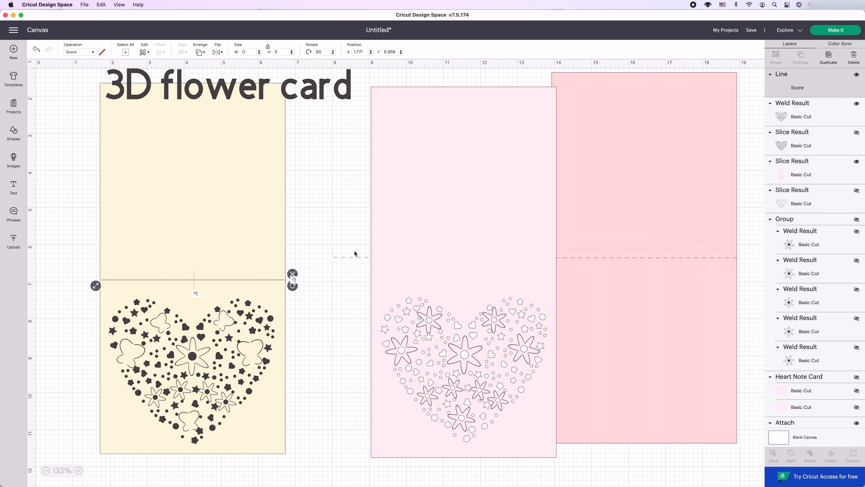
Center the original score line and the light pink card base on each other.
click(355, 256)
click(182, 51)
click(201, 131)
click(324, 143)
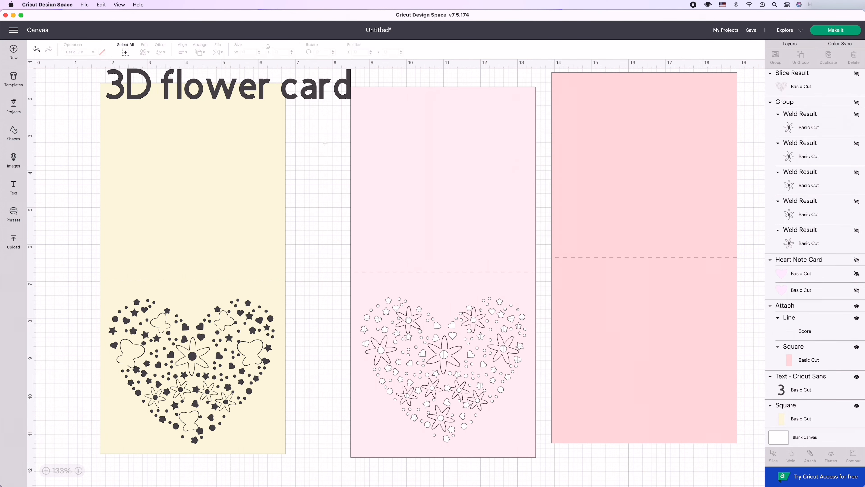
Attach the score line to the light pink card base and move the card beside the darker pink one.
click(810, 455)
drag(475, 295, 498, 281)
click(790, 151)
Center the pale yellow card base and its score line on each other.
click(249, 255)
shift+click(238, 280)
click(182, 51)
click(200, 131)
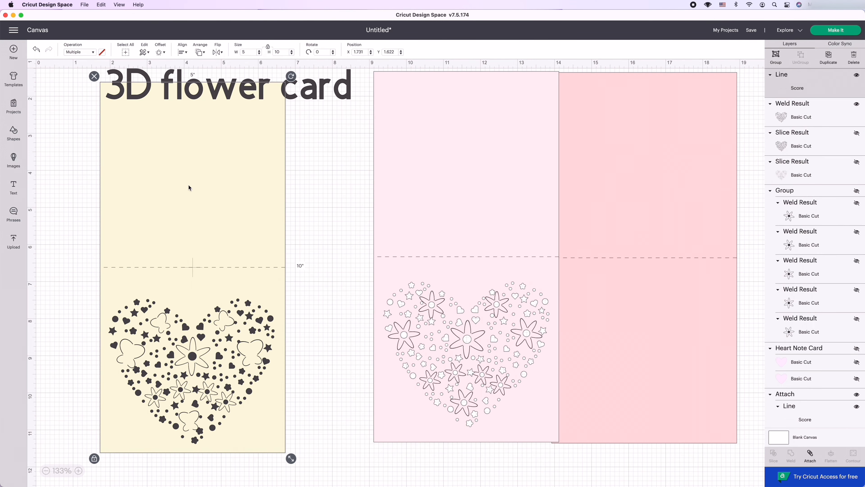
Raise the welded butterfly heart slightly and center it horizontally on the pale yellow card base.
drag(228, 343, 229, 337)
shift+click(219, 189)
click(182, 52)
click(201, 83)
scroll(801, 277, down, 3)
click(327, 340)
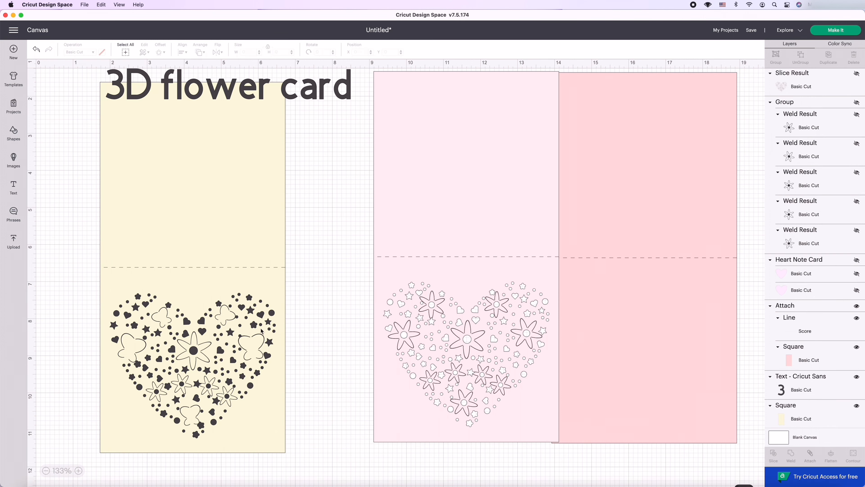
Slice the butterfly heart out of the pale yellow card base and hide the leftover heart pieces.
click(254, 325)
shift+click(225, 221)
click(773, 455)
click(797, 76)
click(856, 75)
click(856, 133)
Move the sliced yellow card clear of its score line and bring the line to the front.
shift+click(127, 269)
drag(218, 245, 287, 250)
click(127, 268)
click(200, 52)
click(214, 101)
Center the score line on the sliced yellow card and attach the two.
shift+click(218, 205)
click(182, 52)
click(201, 131)
click(810, 456)
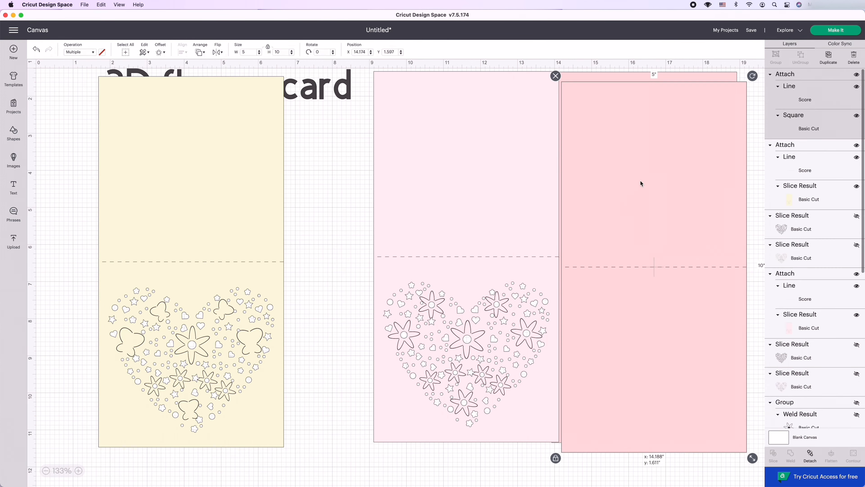
Place a duplicate of the dark pink card behind the yellow cut-out card, sent to the back and lined up with it.
drag(640, 181, 283, 213)
click(200, 52)
click(214, 65)
drag(328, 191, 223, 159)
Shift the light pink cut-out card beside the yellow one and stack it over the original dark pink card.
drag(473, 218, 424, 223)
drag(614, 223, 410, 229)
drag(422, 225, 442, 226)
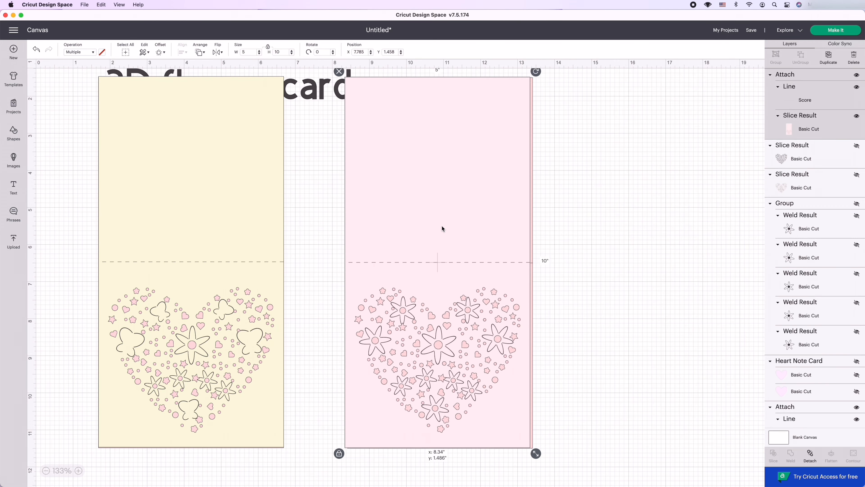
Save the project under the name "3D flower card".
key(super+s)
text(3D flower card)
click(539, 141)
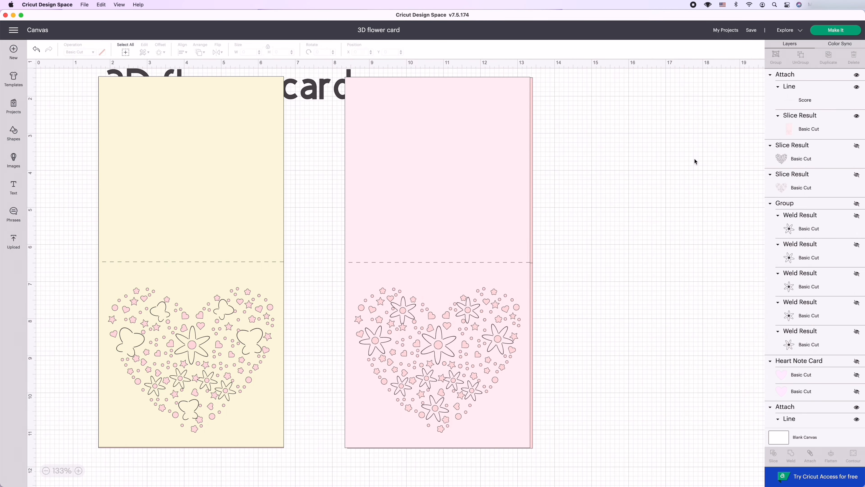